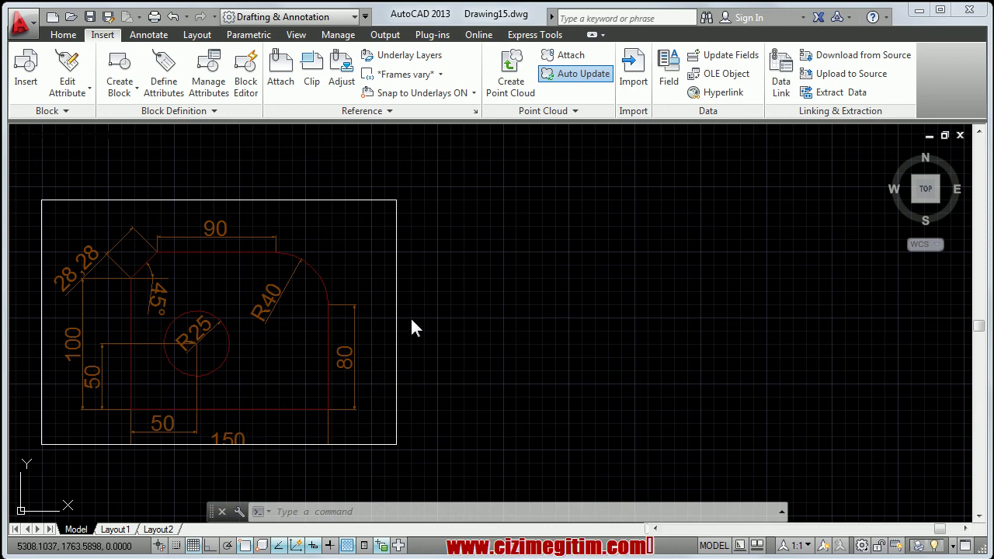
Step: Pan and zoom in on the dimensioned reference profile with its chamfer, R40 fillet and R25 circle
mouse_move(255, 362)
middle_mouse_down()
mouse_move(251, 315)
mouse_move(244, 344)
middle_mouse_up()
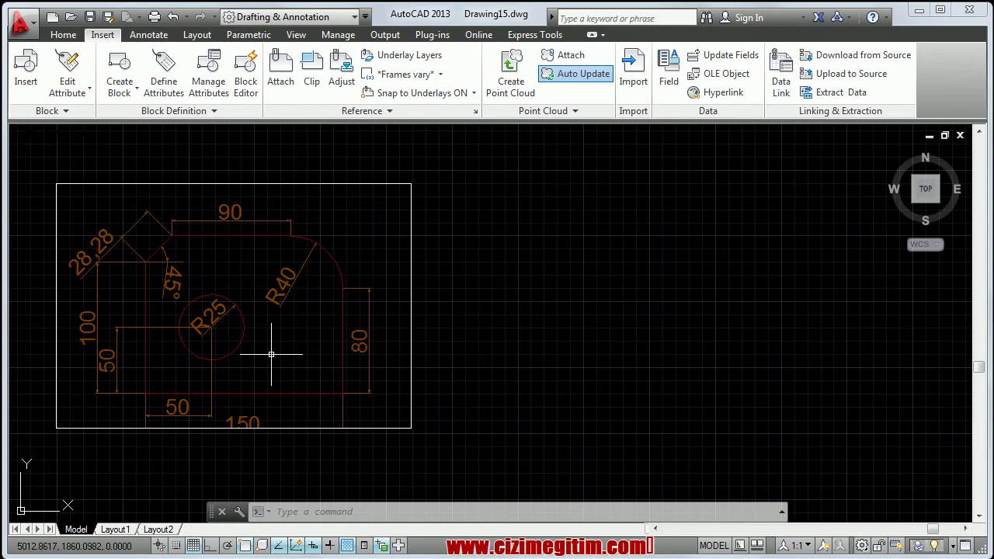
scroll(271, 354, "up", 2)
scroll(266, 381, "down", 1)
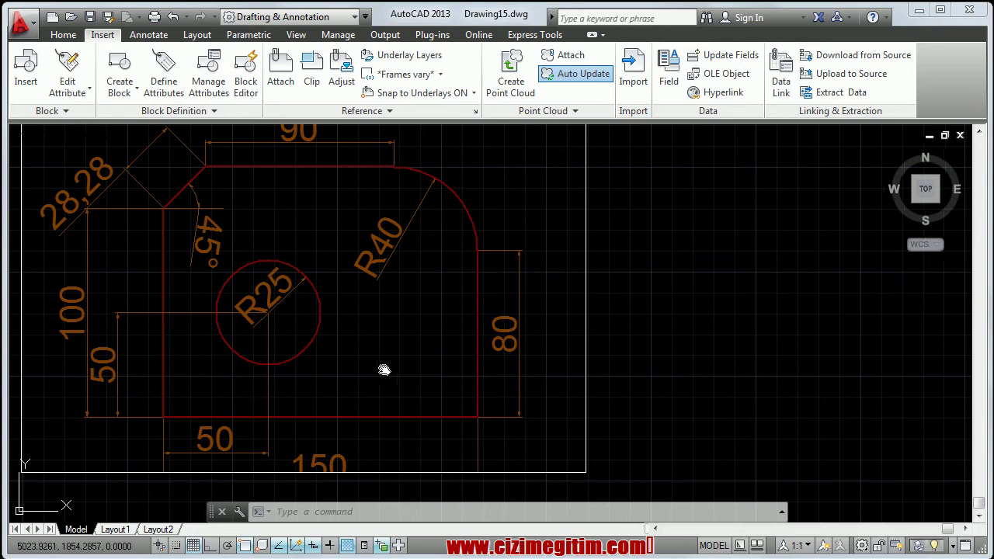
middle_click_drag(388, 369, 368, 373)
scroll(365, 370, "down", 2)
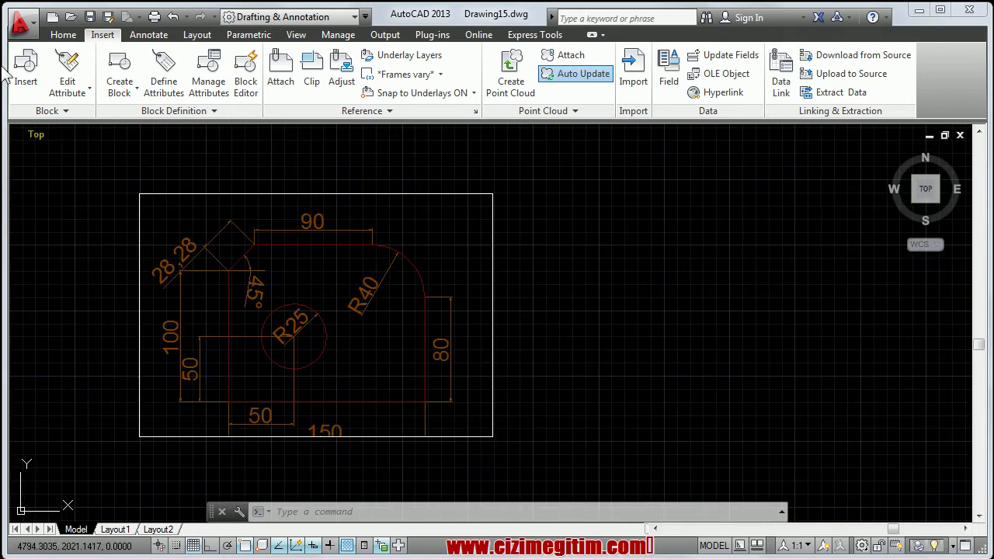
Step: Switch to the Home ribbon tab and reframe the enlarged reference part in view
left_click(62, 35)
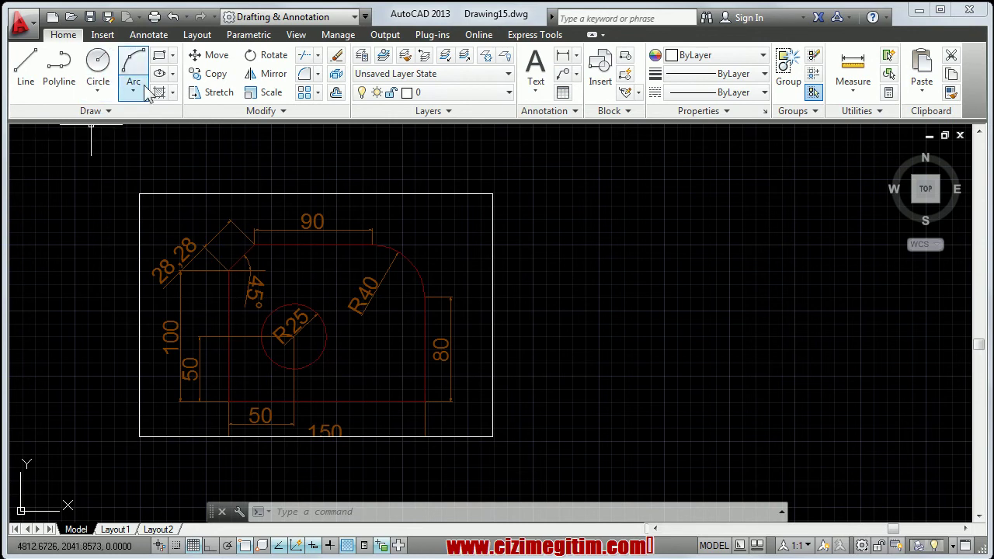
middle_click_drag(410, 322, 327, 331)
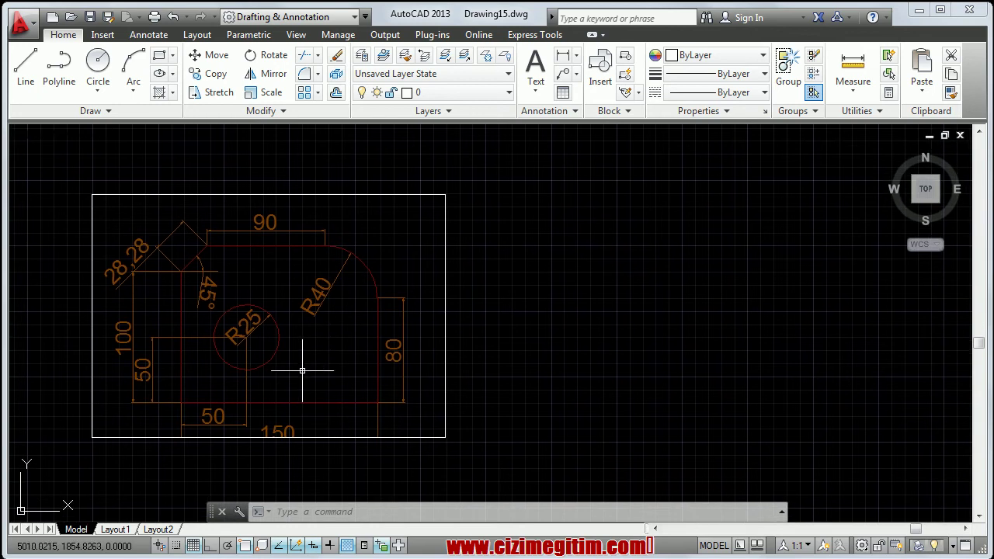
middle_click_drag(424, 388, 428, 373)
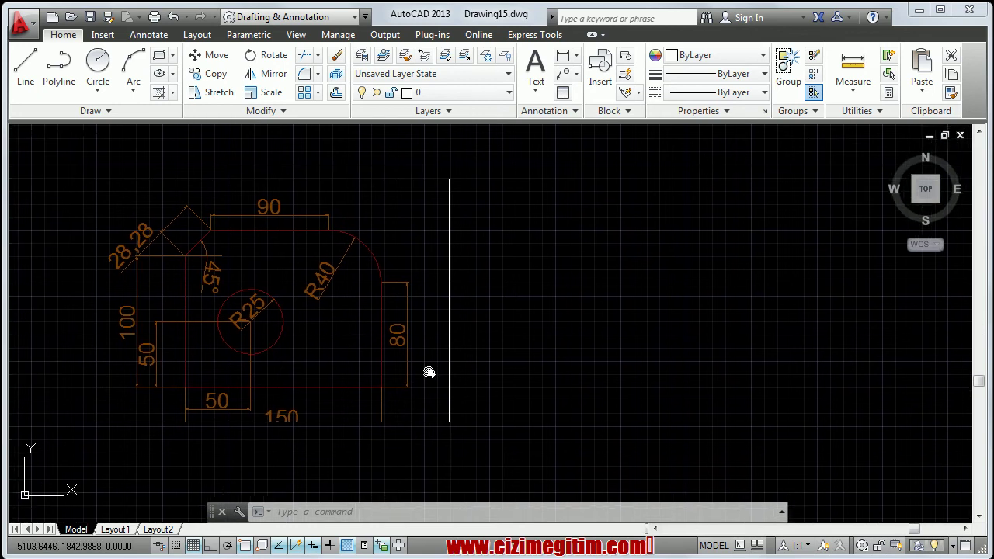
scroll(300, 369, "up", 1)
mouse_move(350, 371)
middle_mouse_down()
mouse_move(397, 384)
mouse_move(401, 407)
middle_mouse_up()
scroll(390, 388, "down", 3)
scroll(381, 385, "up", 3)
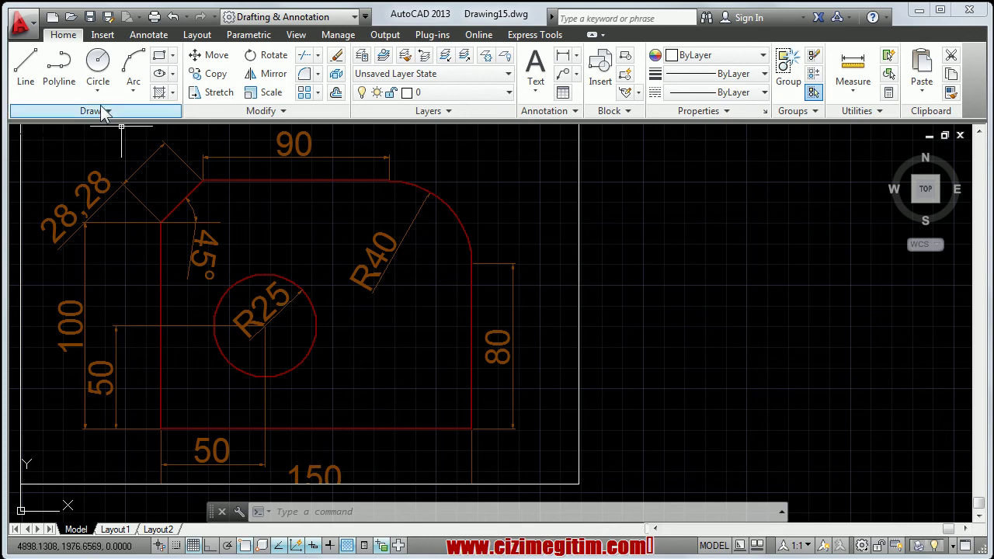
Step: Set the current colour to Red and lineweight to 0.50 mm, leaving free space beside the reference
left_click(708, 54)
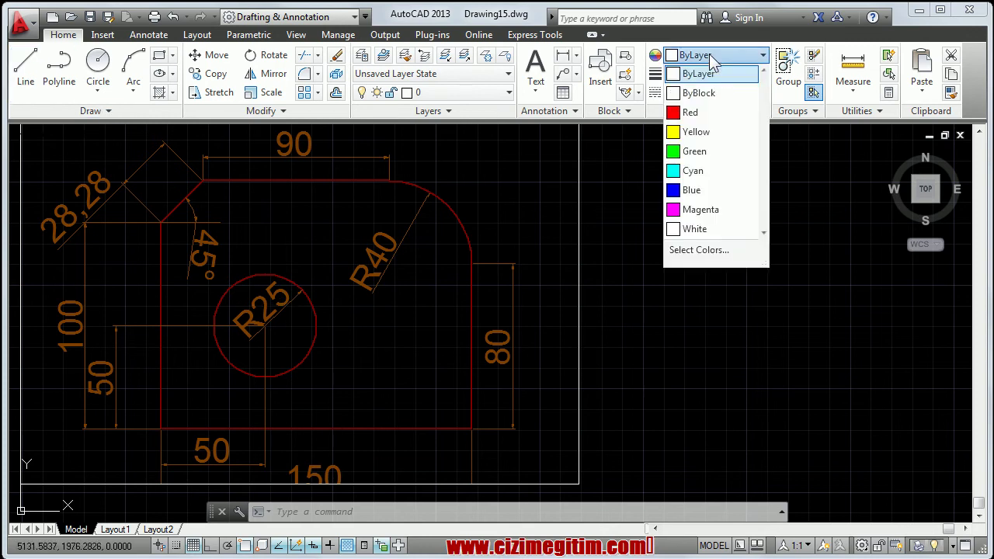
left_click(715, 112)
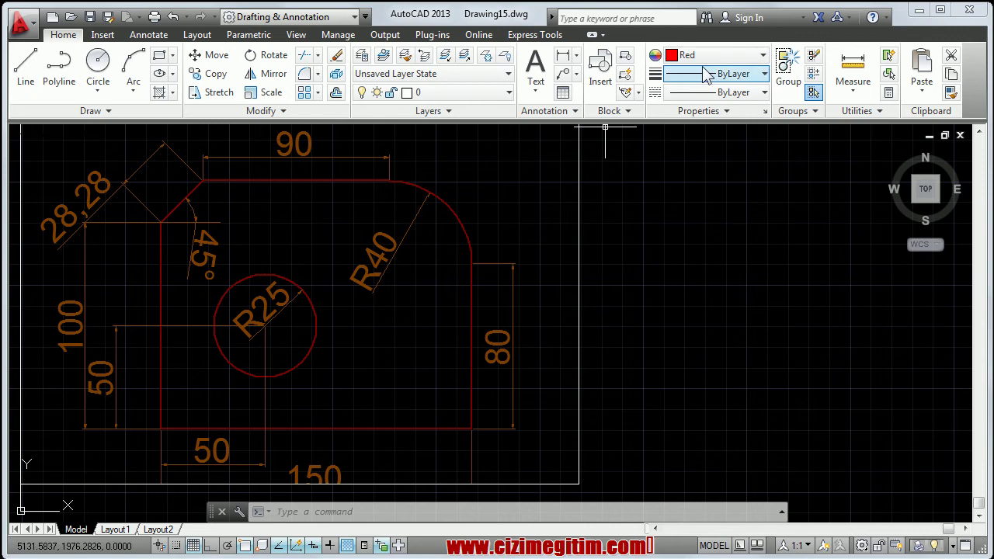
left_click(745, 78)
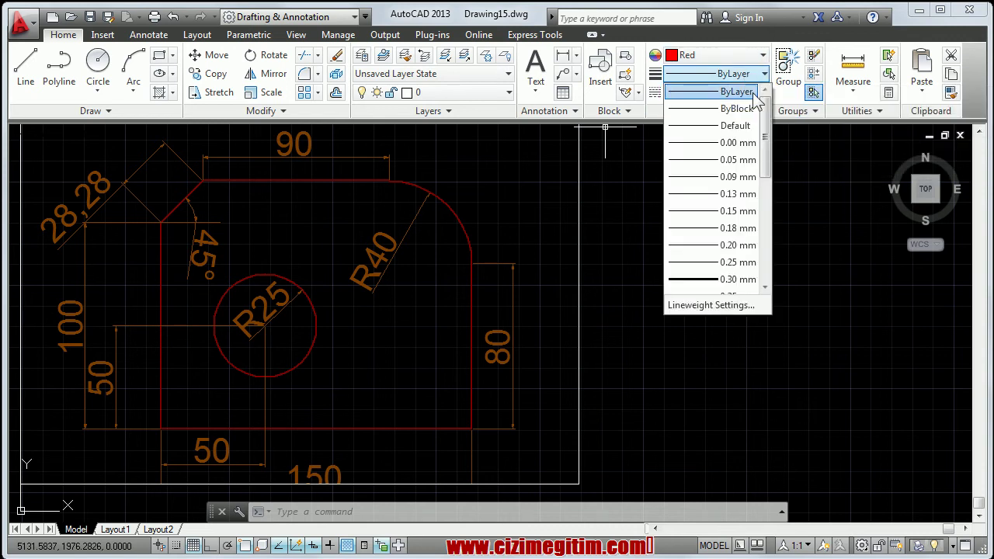
left_click_drag(766, 130, 767, 213)
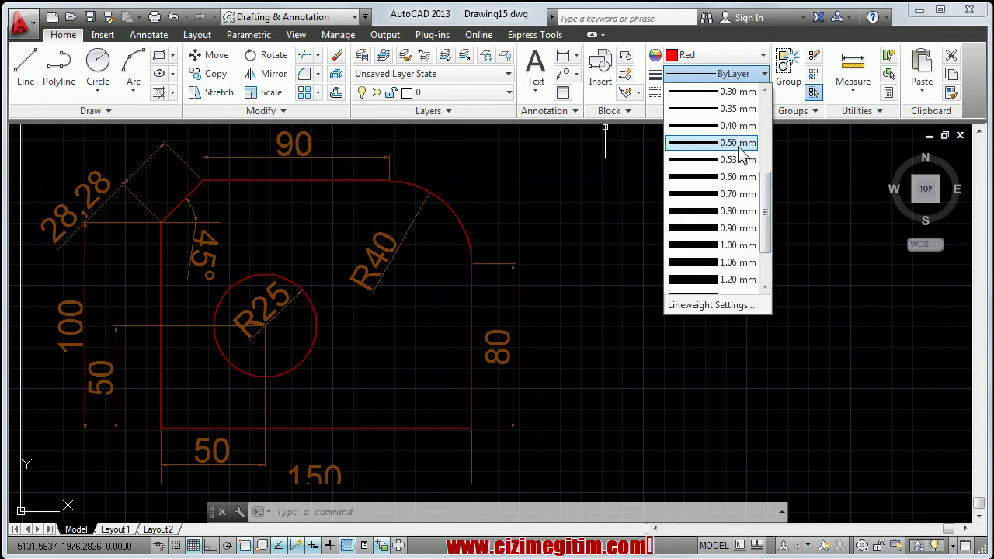
left_click(738, 142)
mouse_move(659, 299)
middle_mouse_down()
mouse_move(587, 311)
mouse_move(602, 307)
mouse_move(563, 328)
mouse_move(492, 335)
mouse_move(503, 359)
middle_mouse_up()
scroll(564, 328, "down", 2)
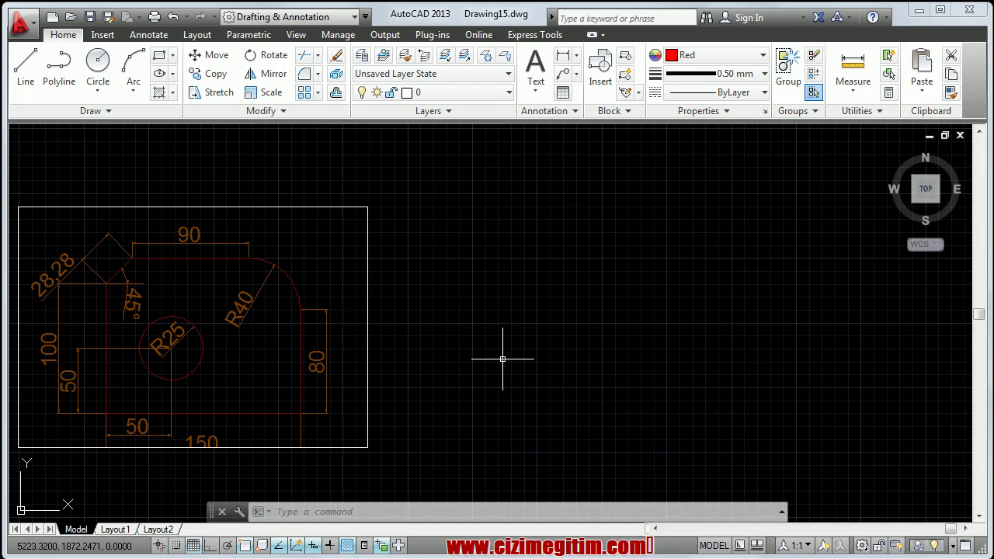
Step: With Ortho on, draw a line chain 100 down, 150 across and 80 up beside the reference
type("l")
key("Return")
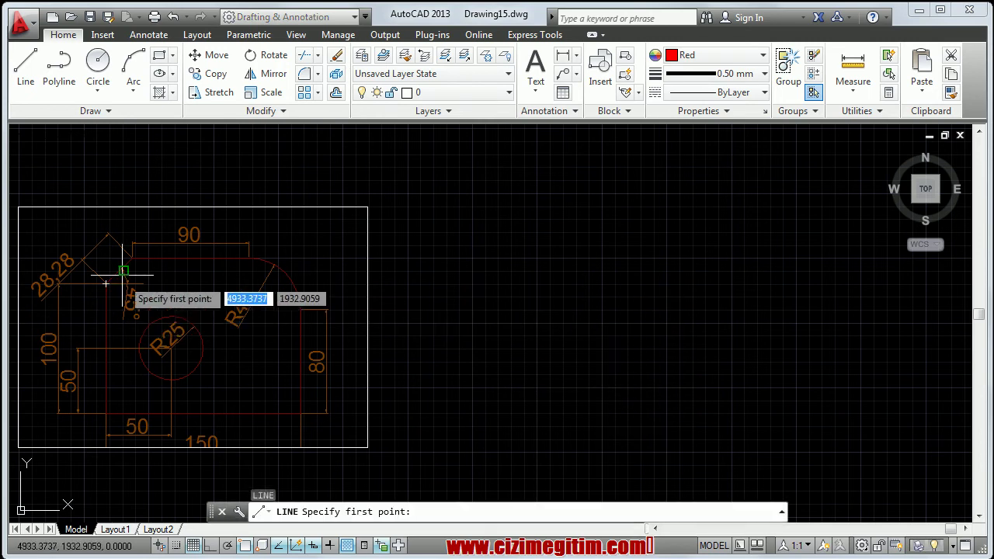
left_click(474, 274)
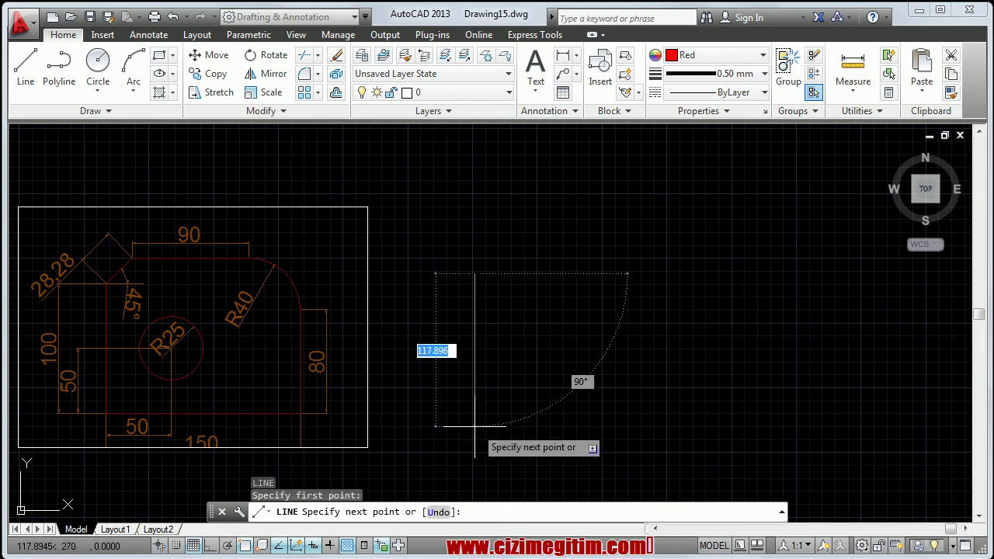
key("F8")
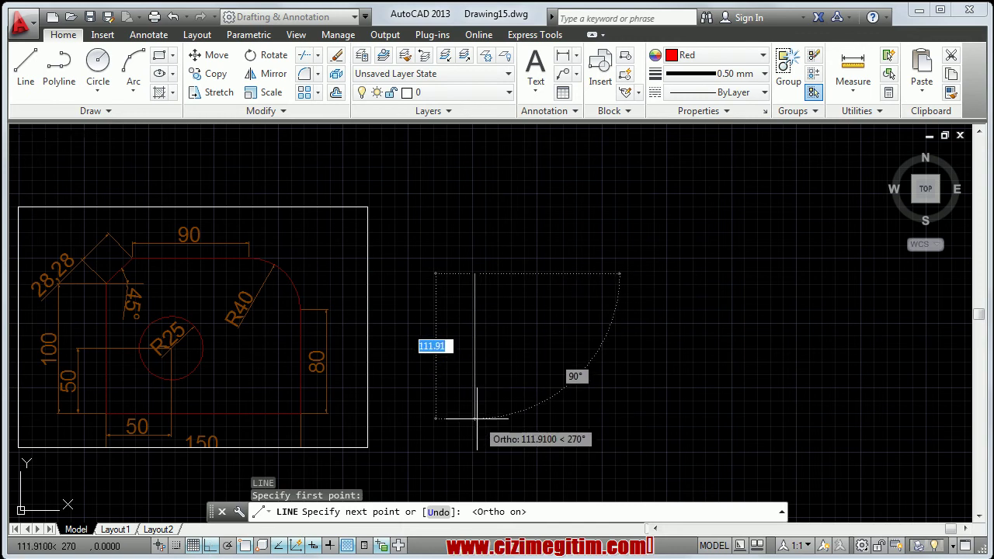
type("100")
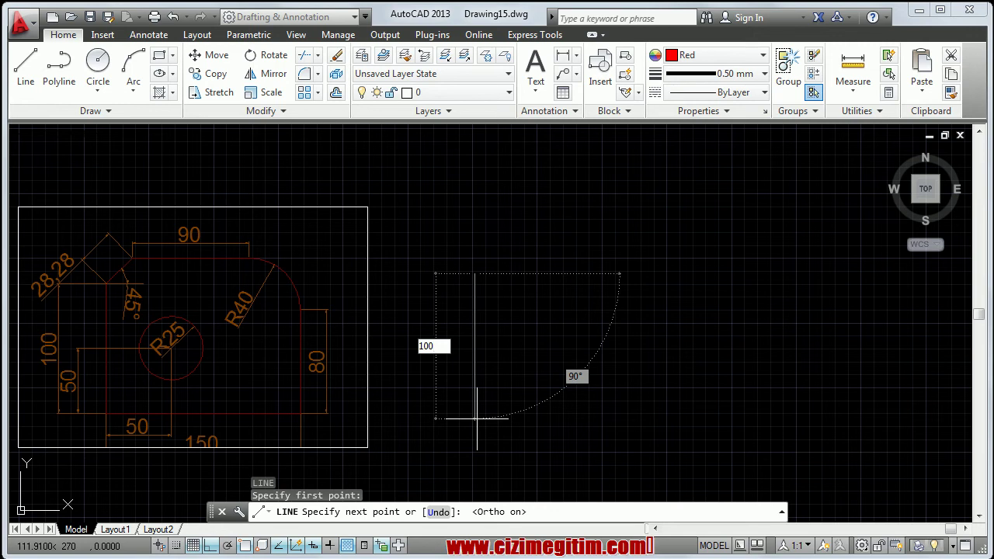
key("Return")
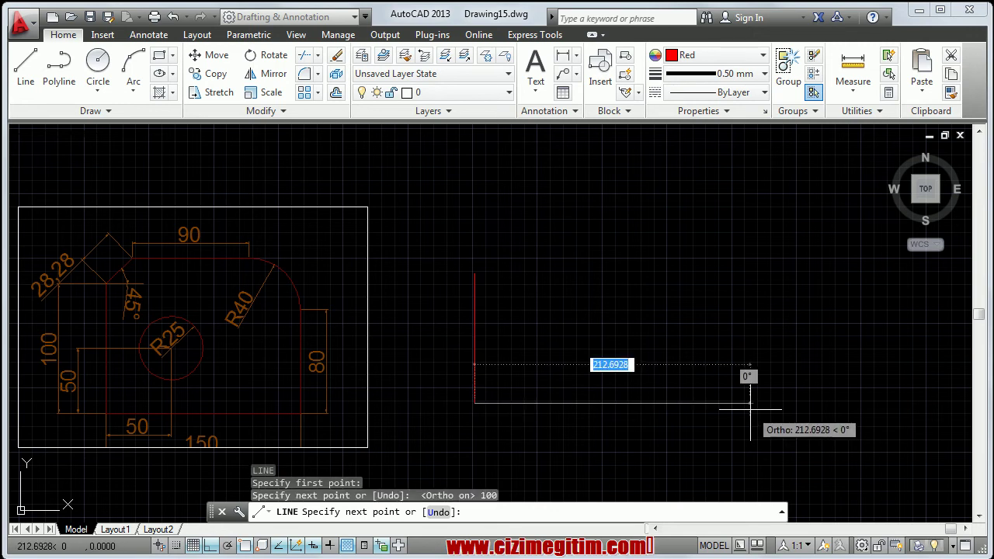
type("1")
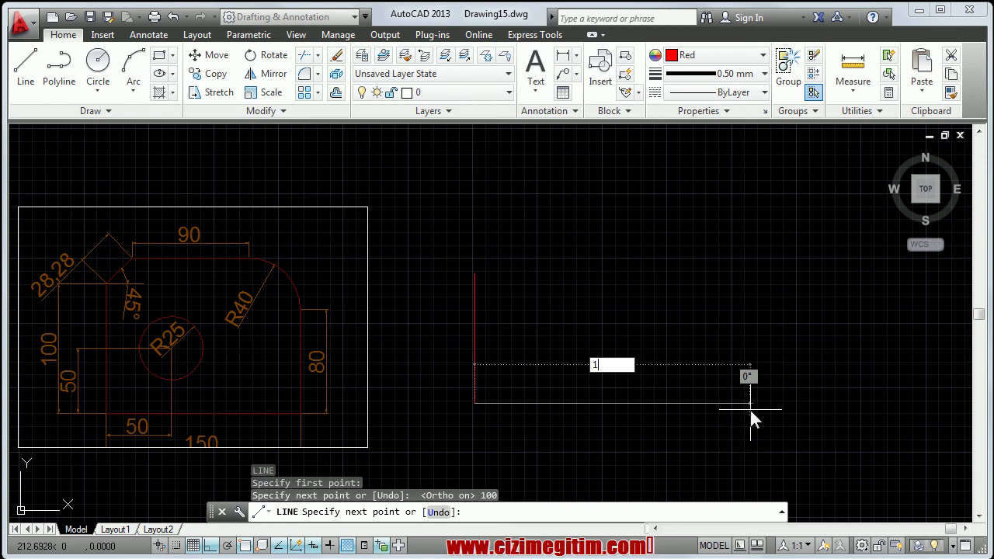
type("50")
key("Return")
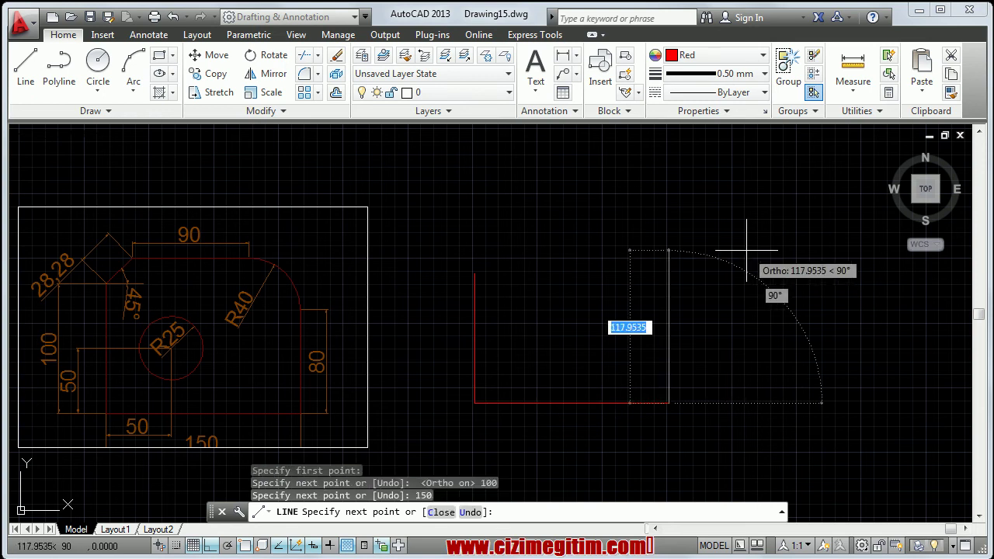
type("80")
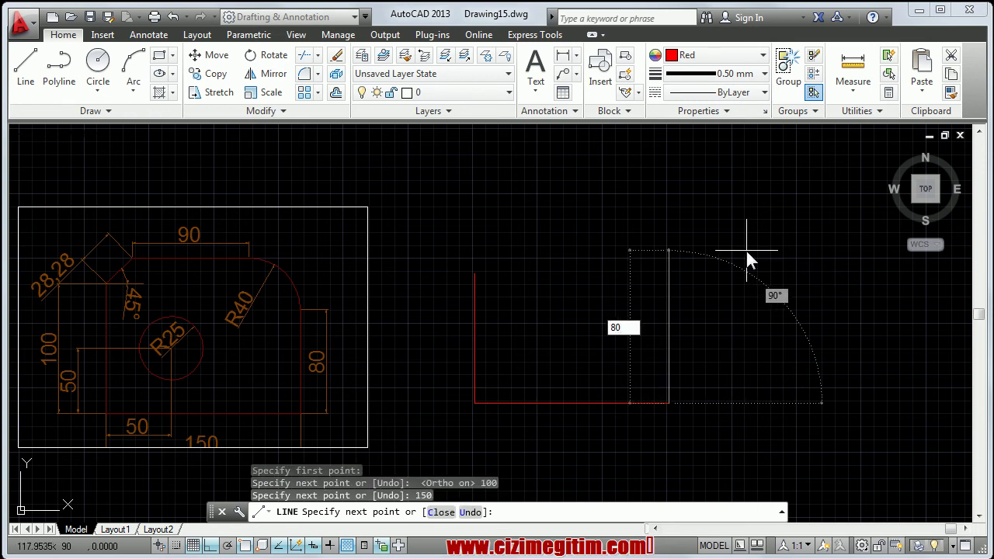
key("Return")
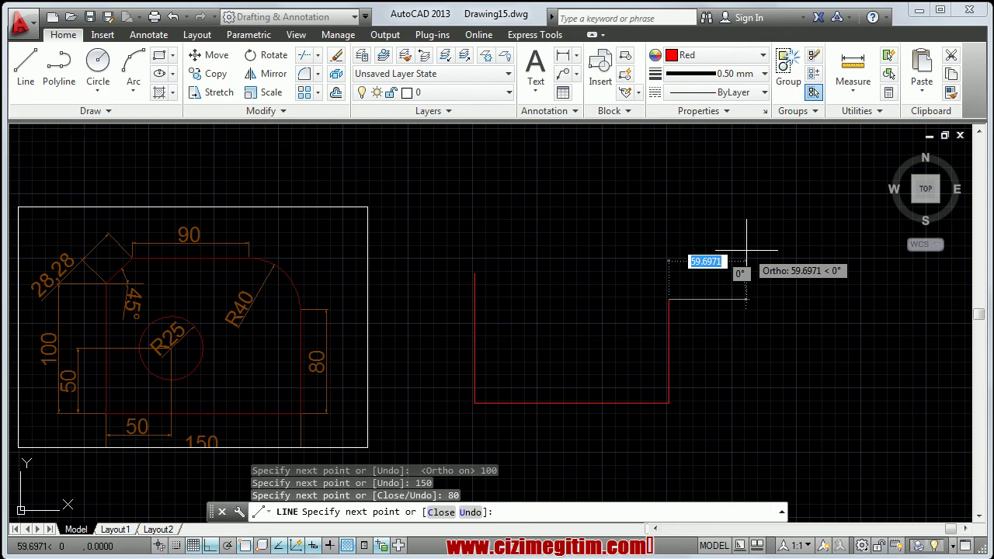
key("Return")
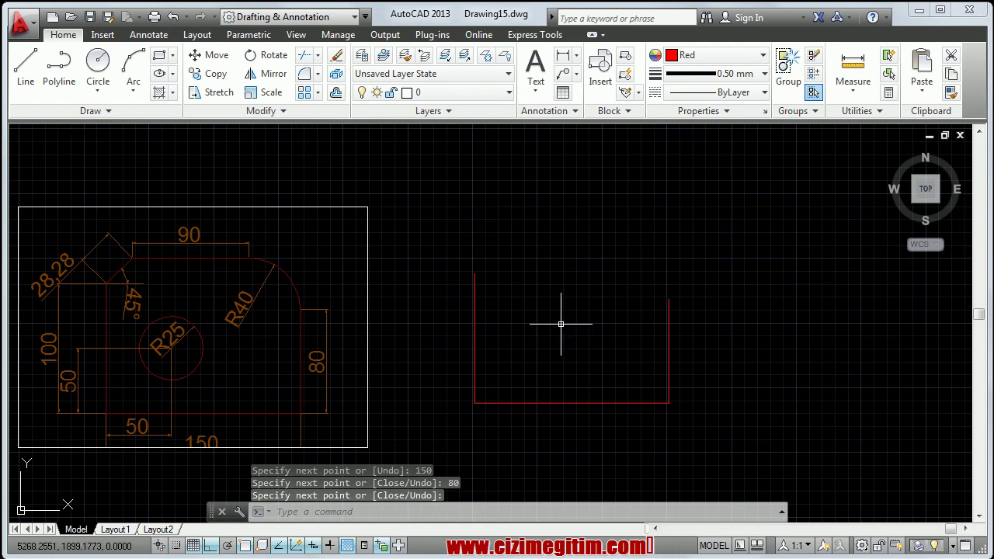
middle_click_drag(575, 328, 582, 316)
scroll(582, 315, "up", 4)
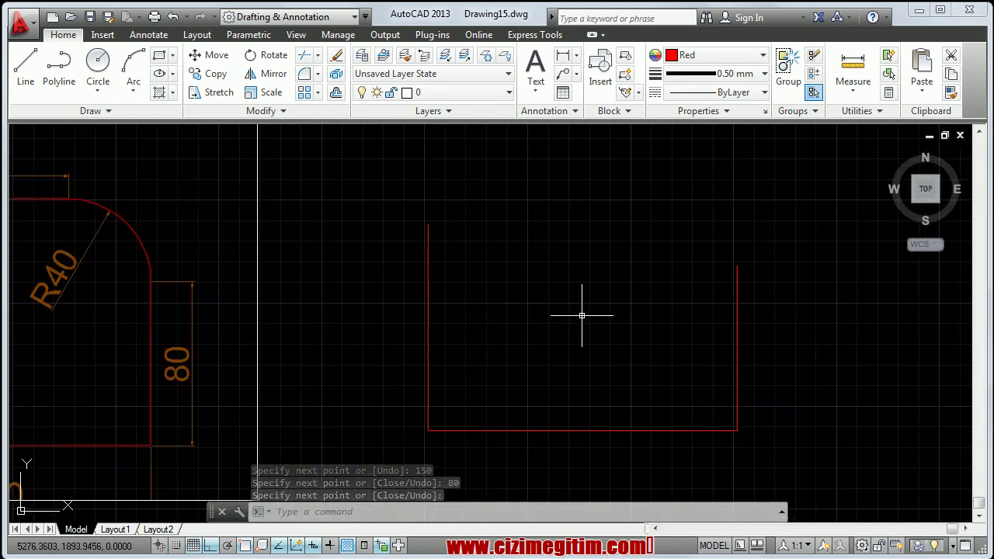
scroll(479, 337, "down", 2)
scroll(551, 288, "down", 2)
middle_click_drag(505, 305, 522, 298)
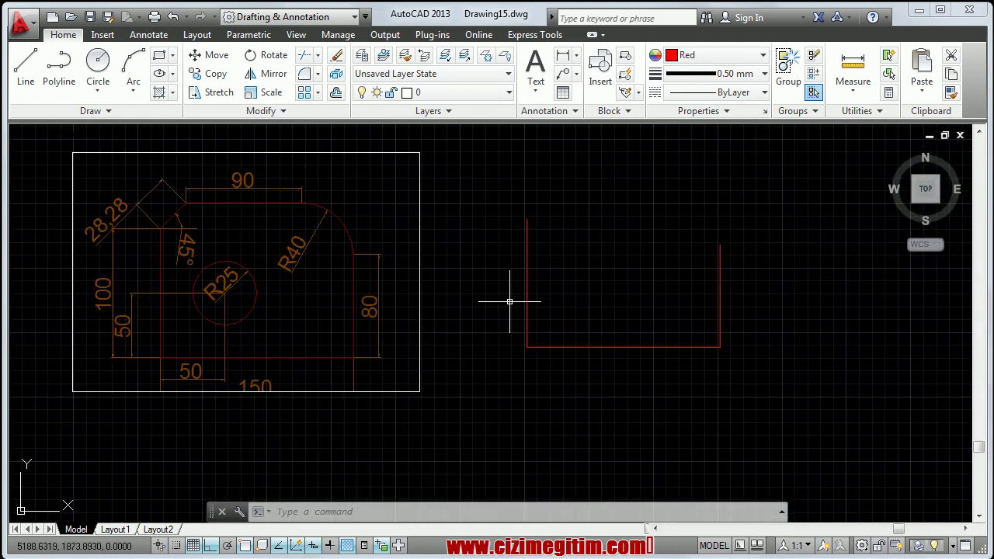
scroll(532, 368, "up", 2)
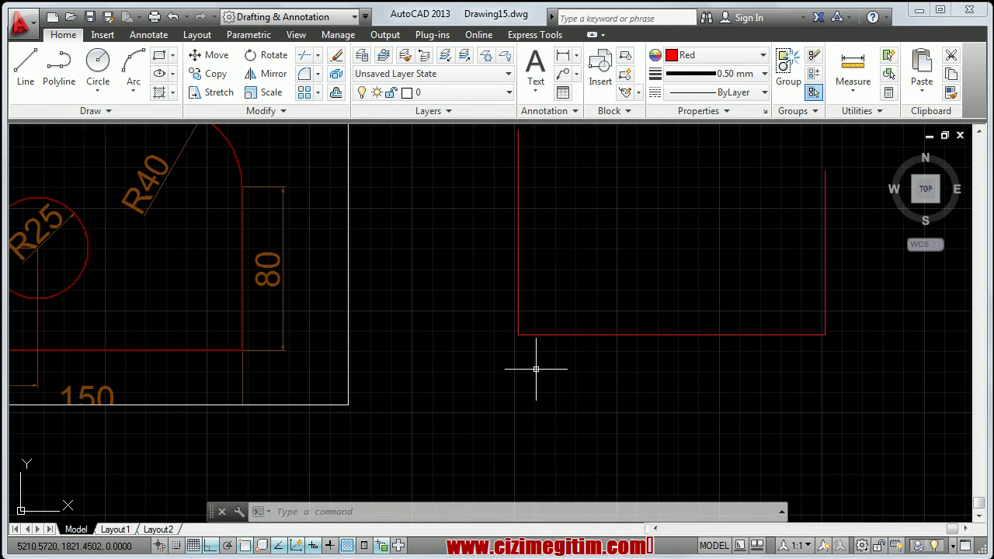
scroll(167, 310, "up", 2)
left_click(131, 316)
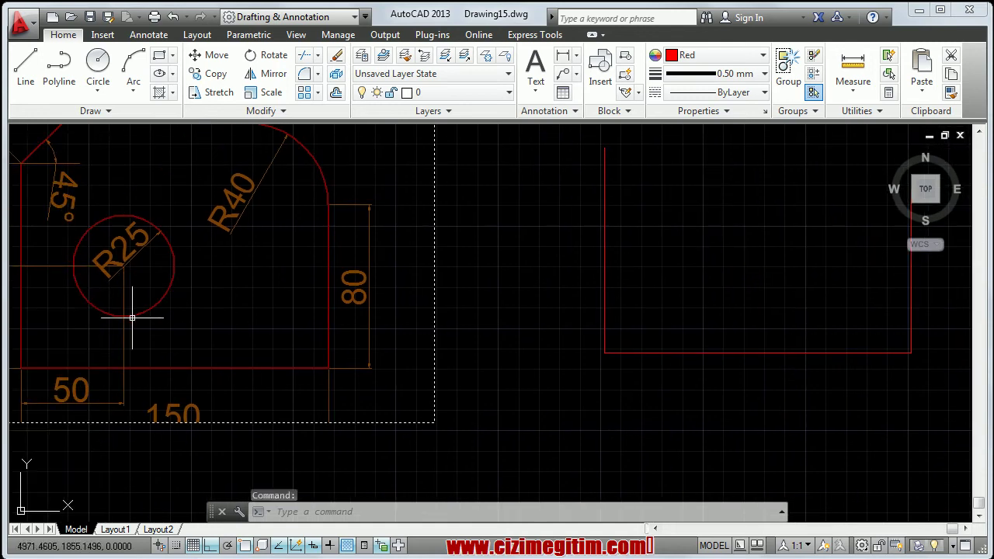
key("Escape")
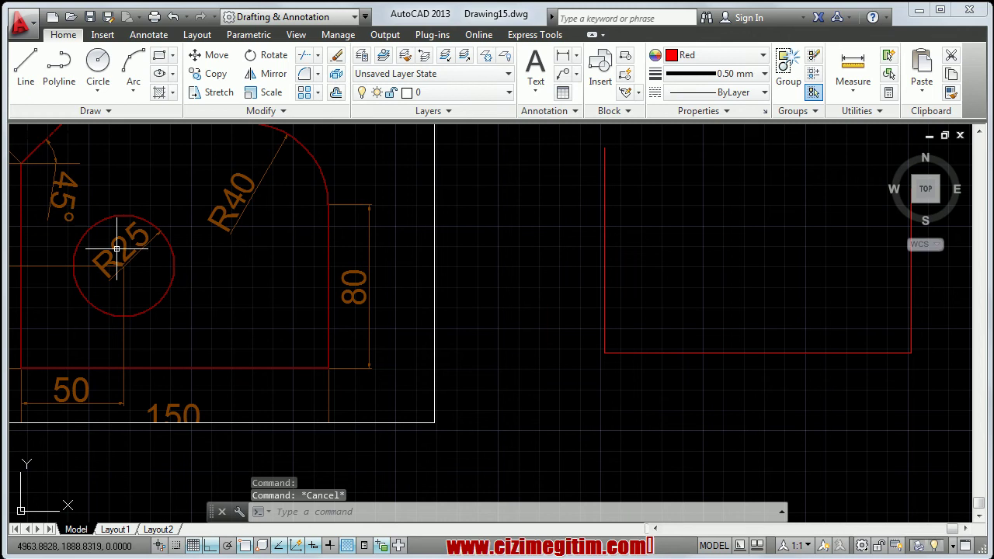
middle_click_drag(162, 344, 232, 335)
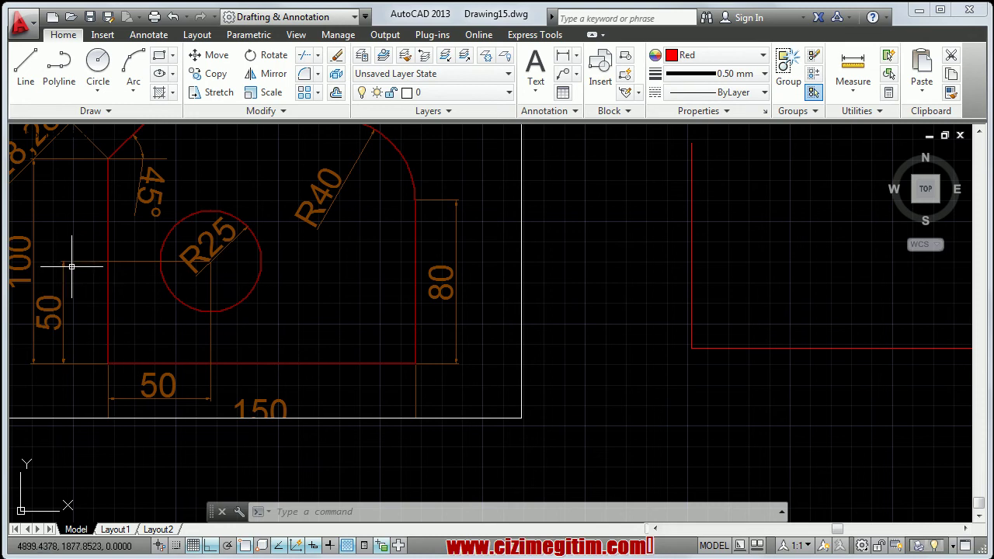
mouse_move(536, 278)
middle_mouse_down()
mouse_move(376, 298)
mouse_move(328, 288)
mouse_move(399, 321)
middle_mouse_up()
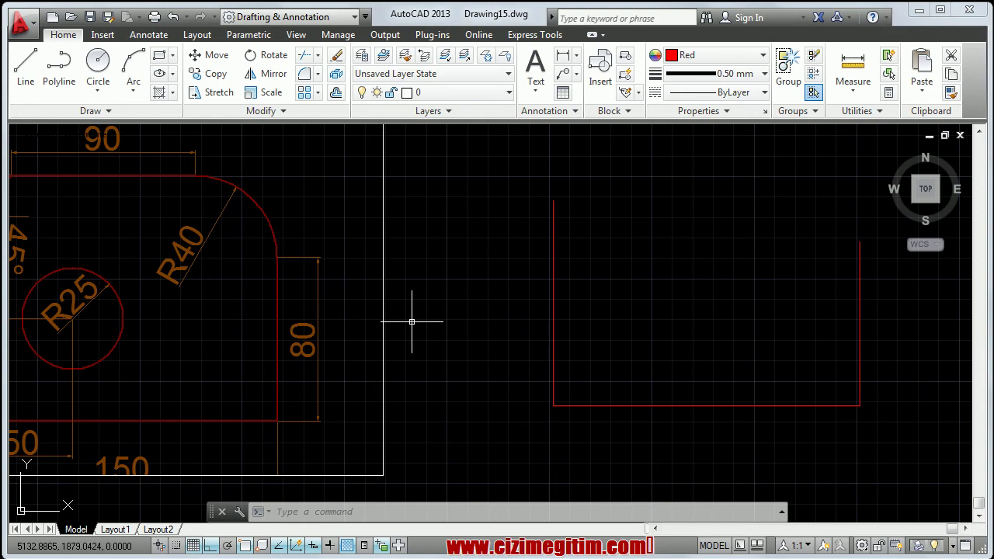
type("L")
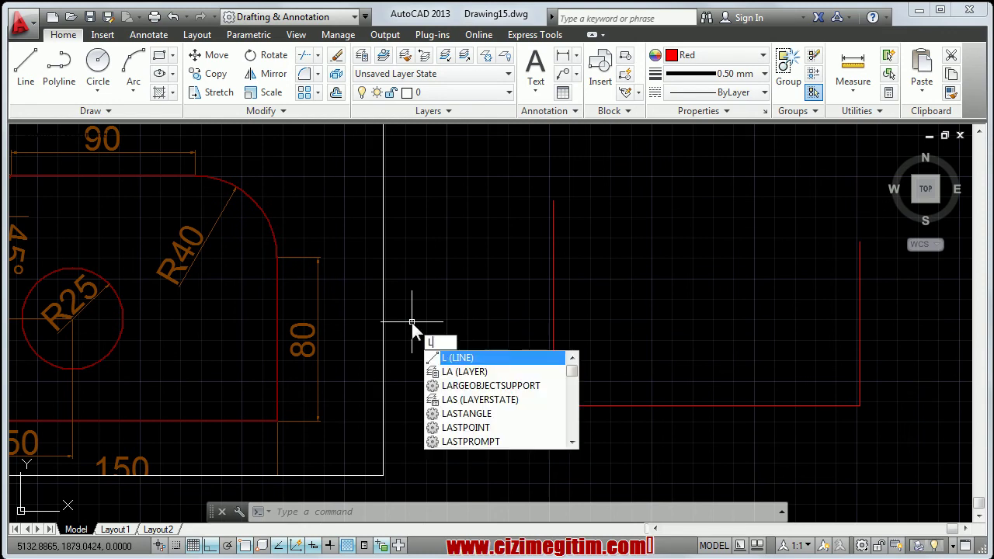
Step: Draw a 50-unit vertical line rising from the base, 50 units right of the bottom-left corner
key("Return")
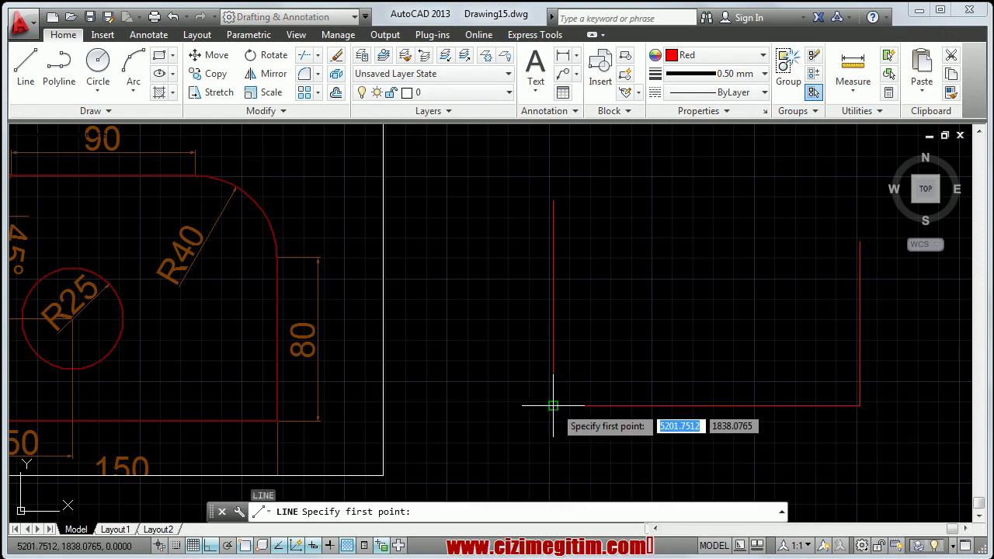
left_click(552, 405)
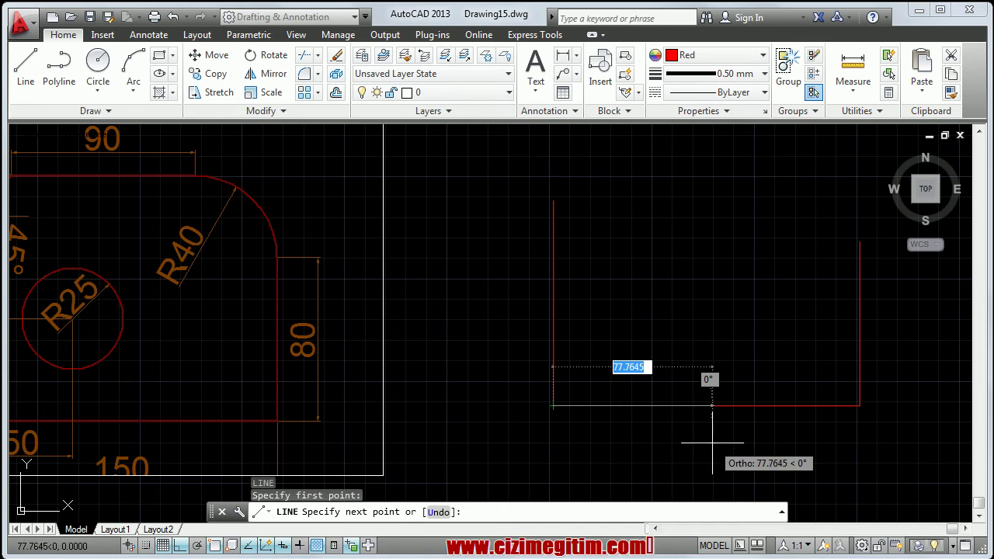
type("50")
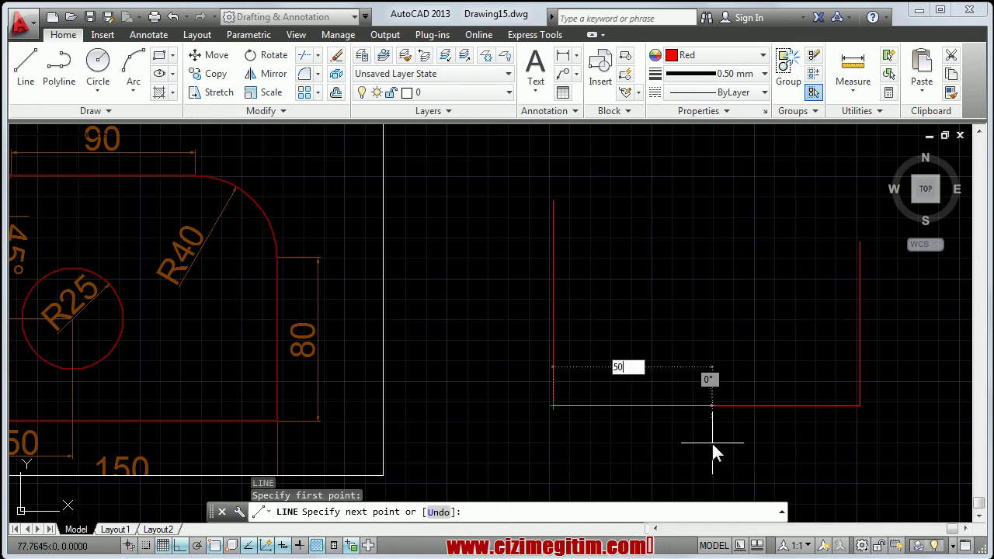
key("Return")
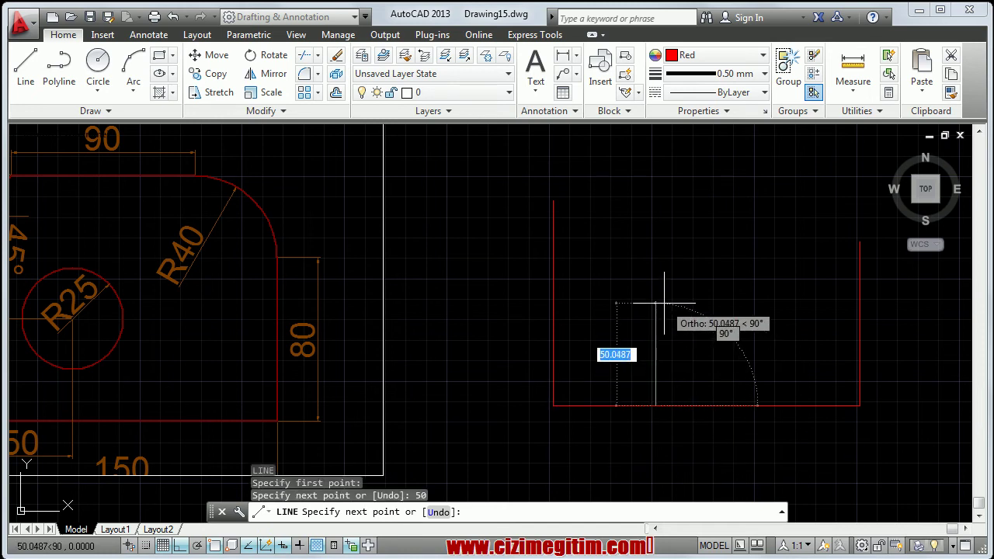
type("50")
key("Return")
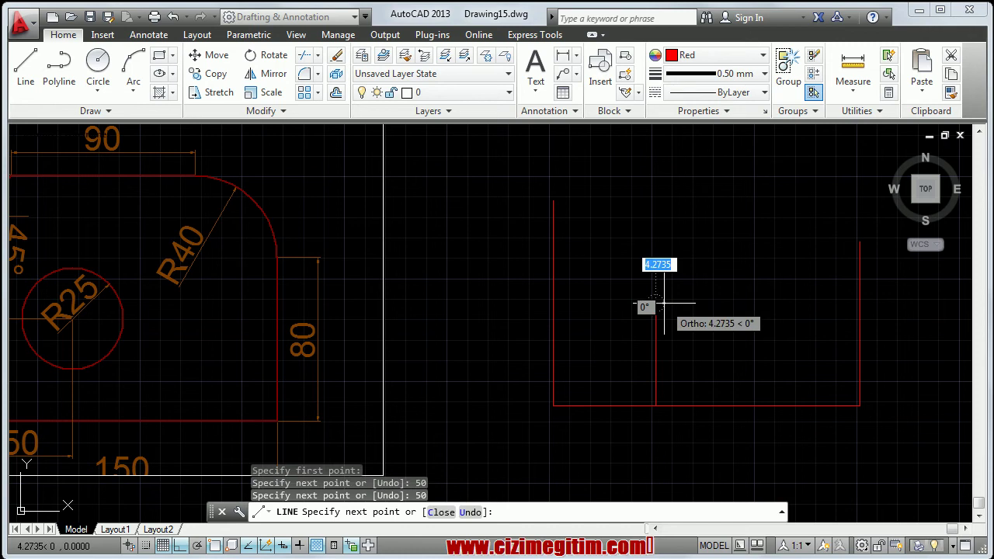
key("Return")
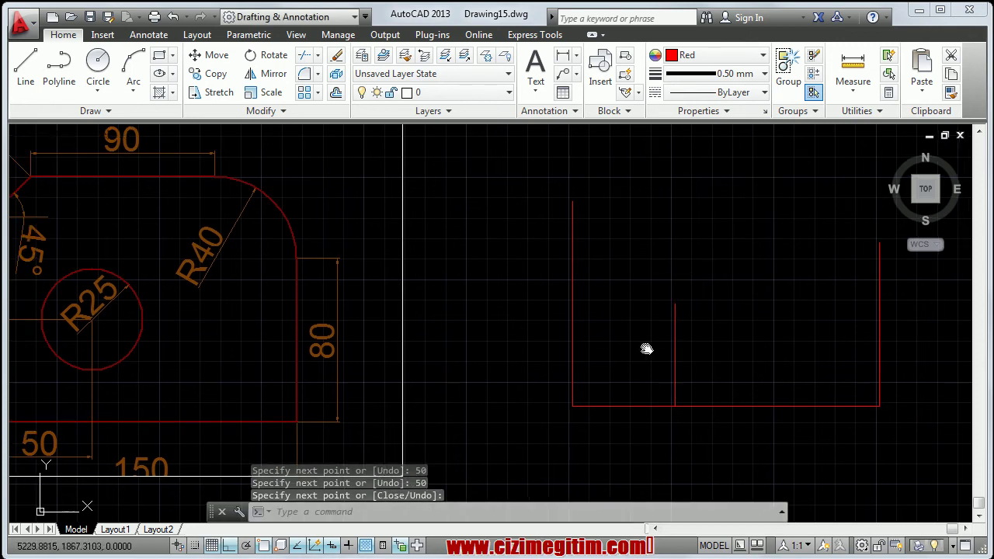
middle_click_drag(612, 344, 659, 348)
scroll(625, 376, "down", 2)
scroll(625, 376, "up", 1)
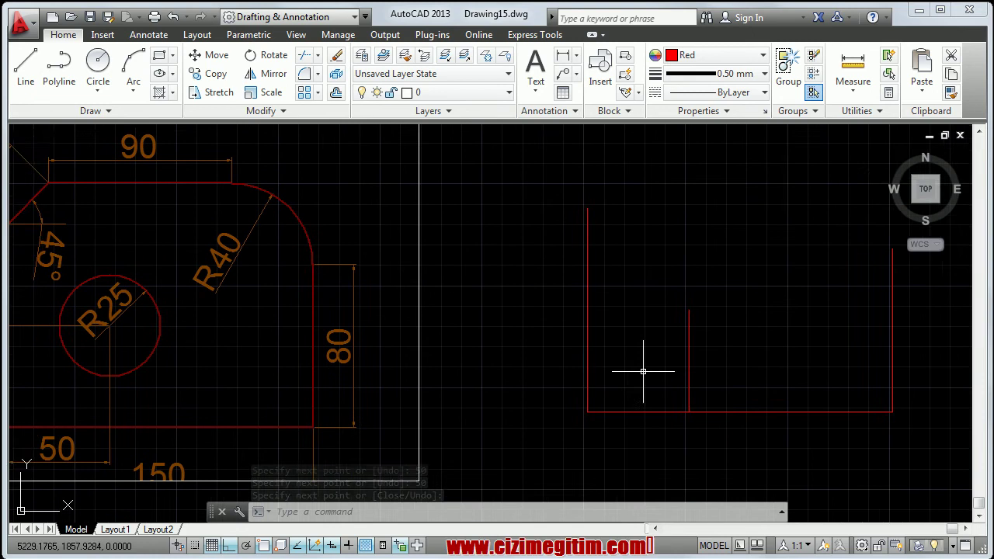
scroll(629, 376, "up", 1)
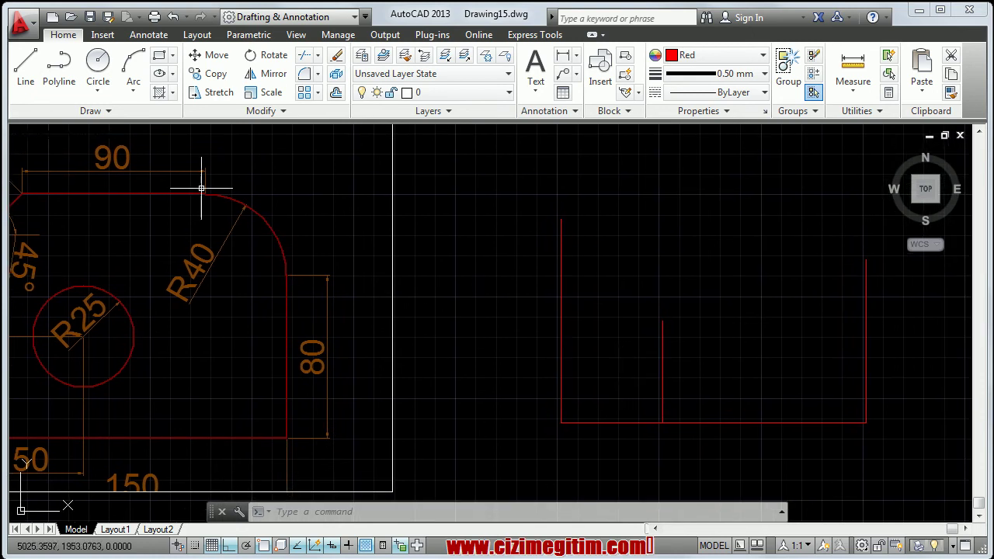
left_click(98, 62)
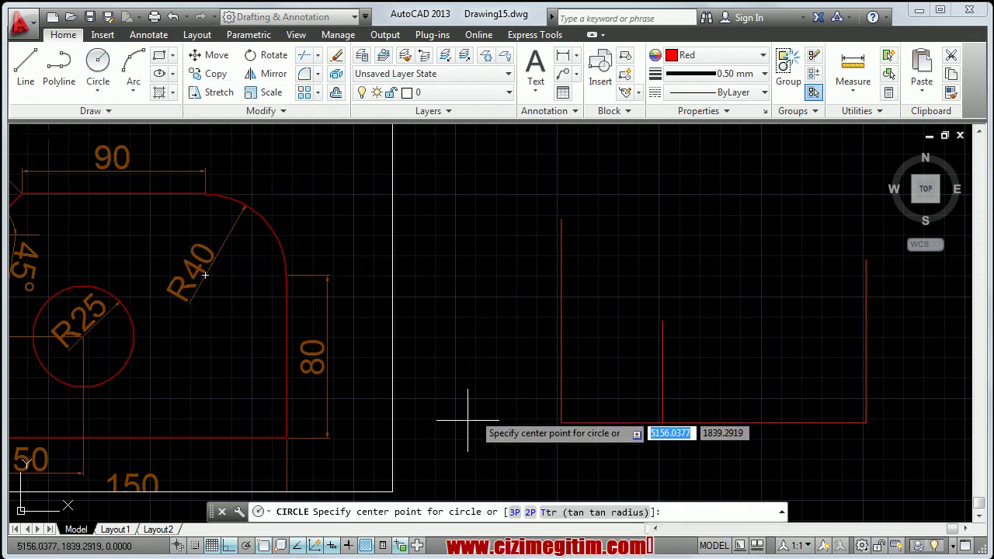
key("Escape")
type("c")
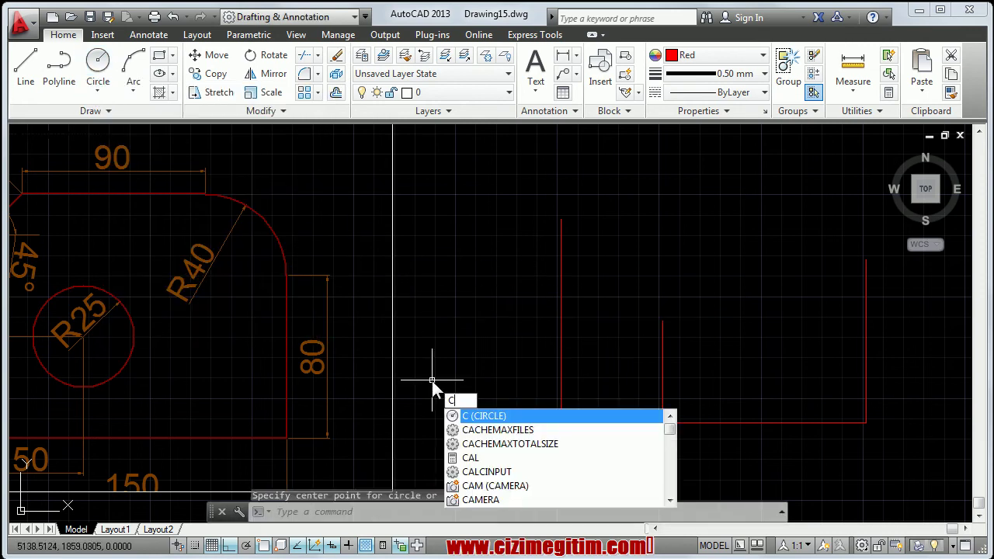
key("Return")
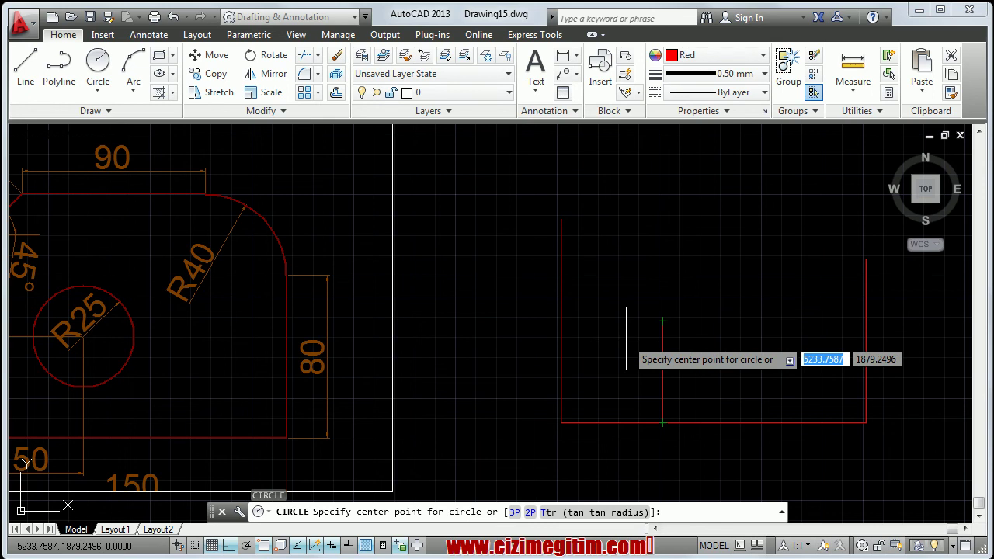
key("Escape")
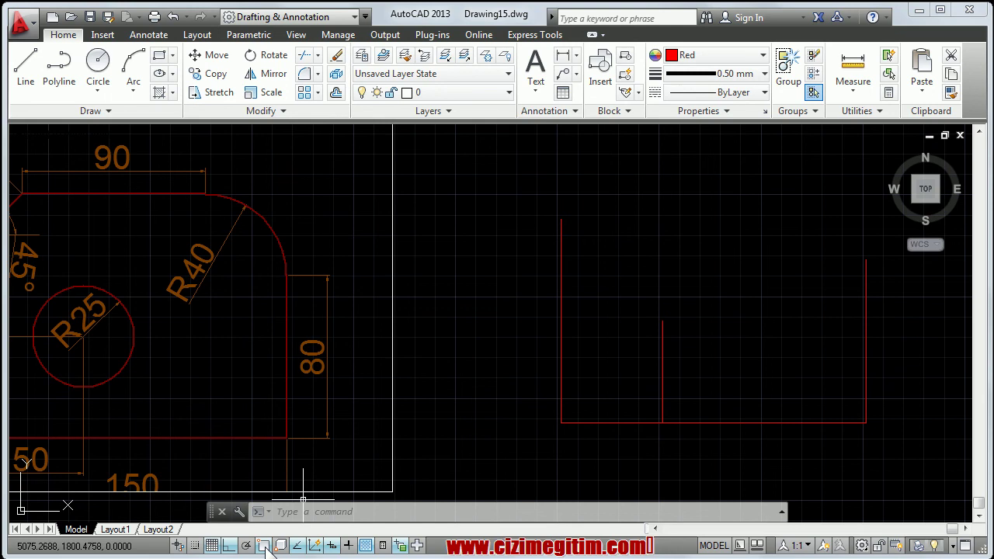
Step: Toggle object snap off and back on, briefly starting and cancelling a circle
left_click(267, 545)
type("c")
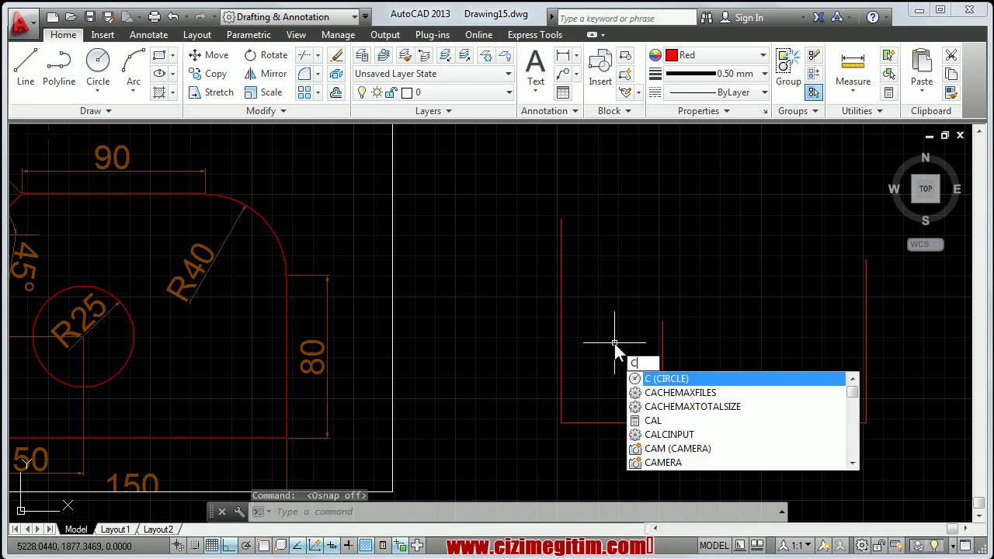
key("Return")
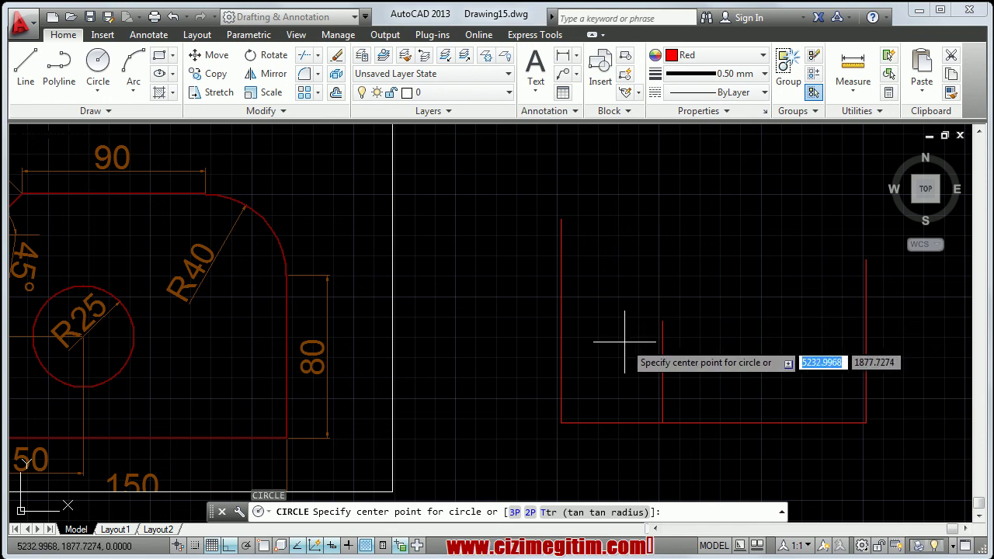
key("Escape")
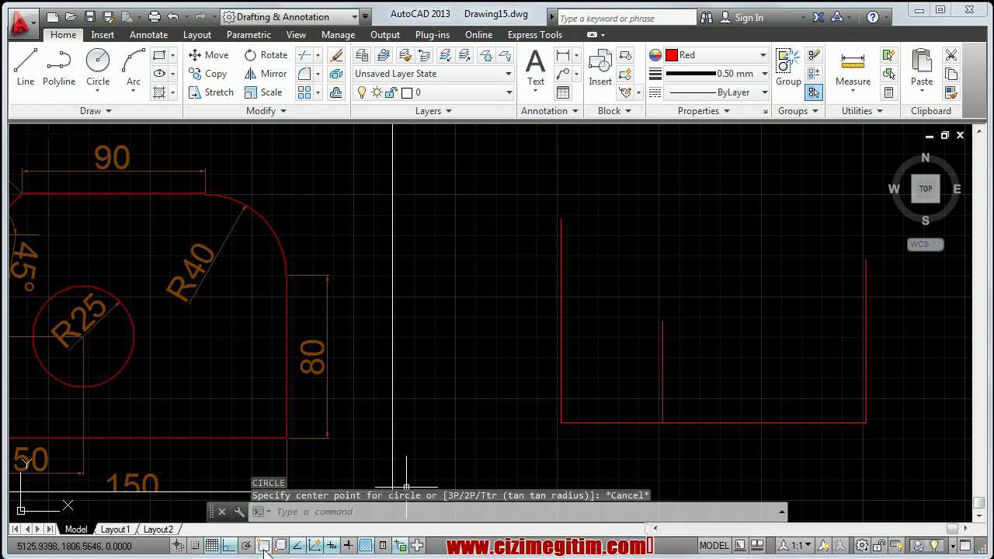
left_click(264, 546)
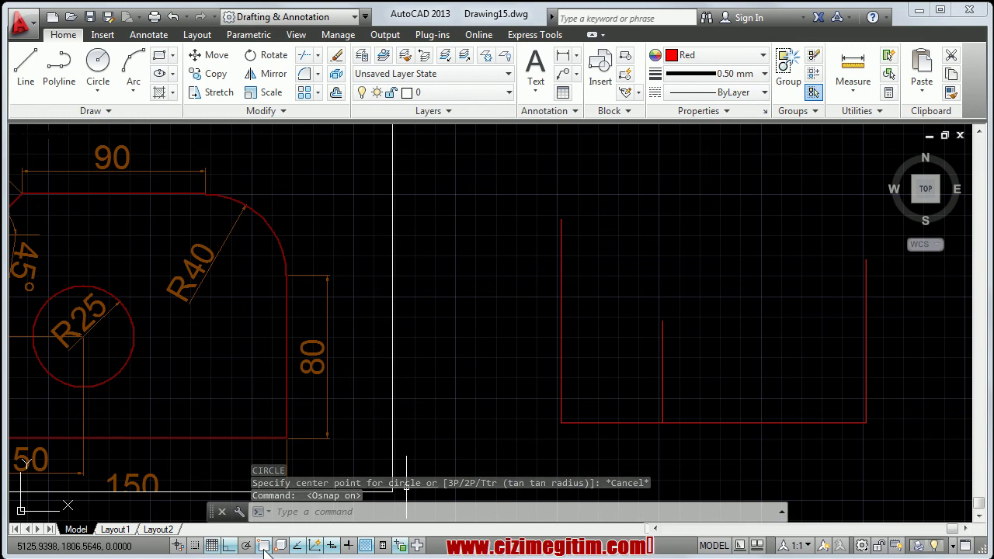
Step: In the Object Snap settings, enable Midpoint and Perpendicular alongside the existing snaps
right_click(264, 547)
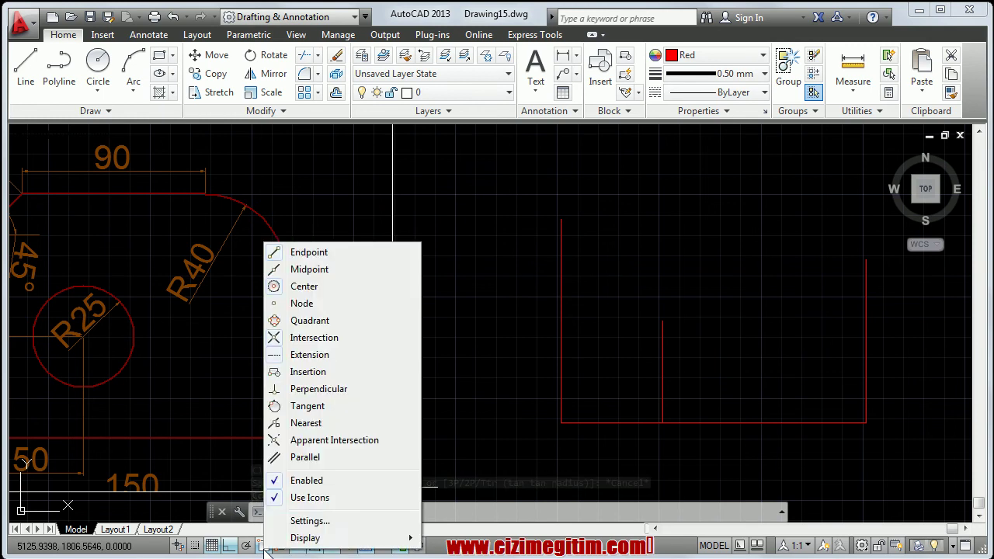
left_click(298, 520)
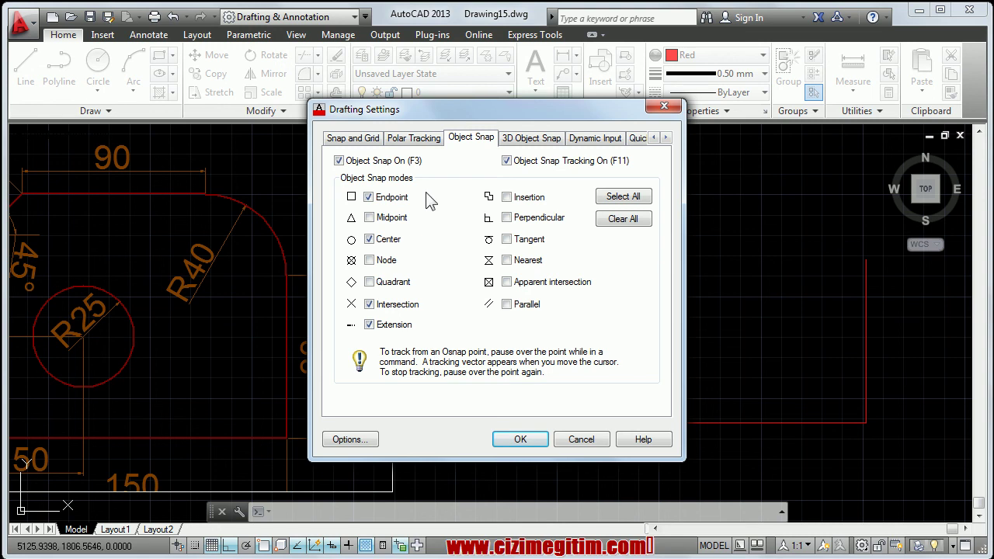
left_click(368, 217)
left_click(520, 440)
type("C")
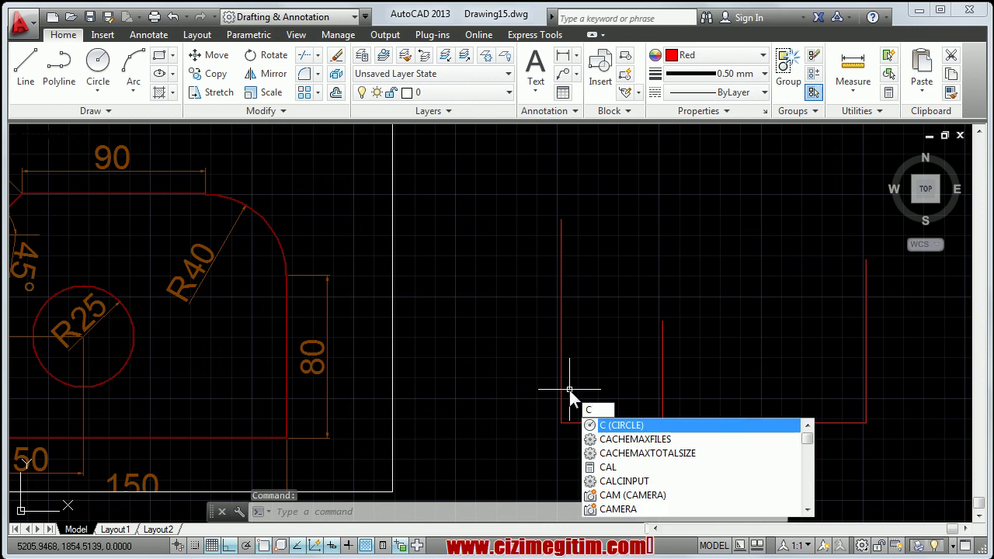
Step: Draw a radius-25 circle centred on the top endpoint of the 50-unit inner vertical line
key("Return")
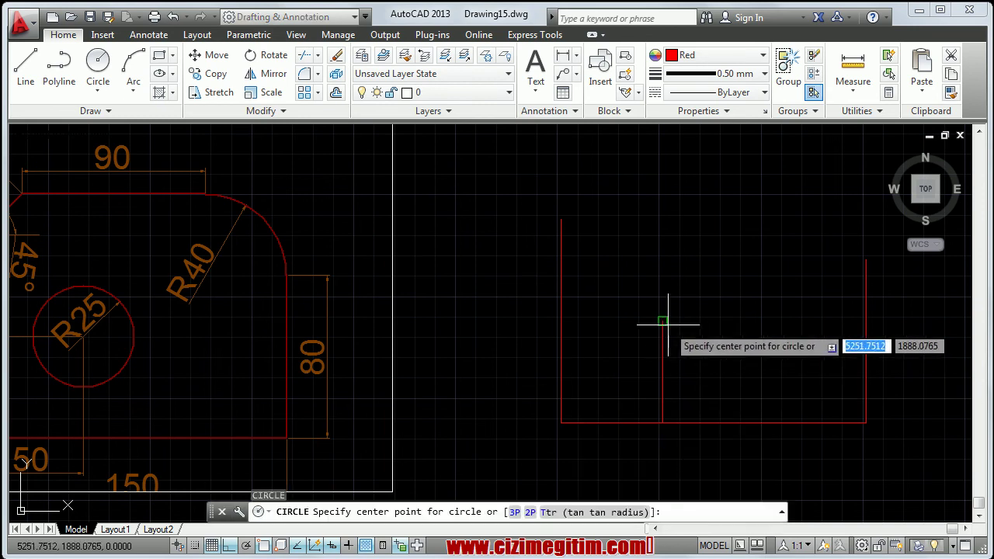
middle_click_drag(539, 416, 613, 415)
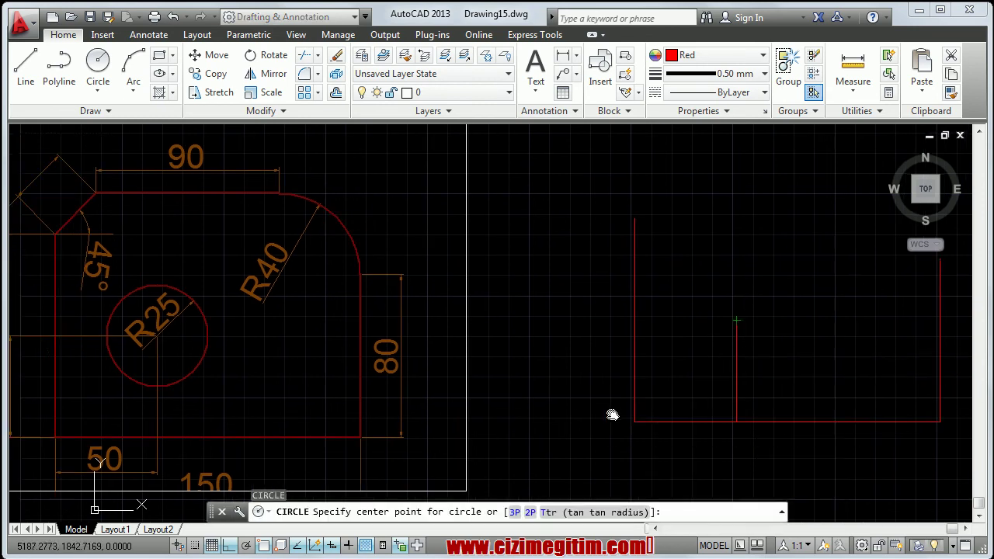
middle_click_drag(760, 432, 650, 419)
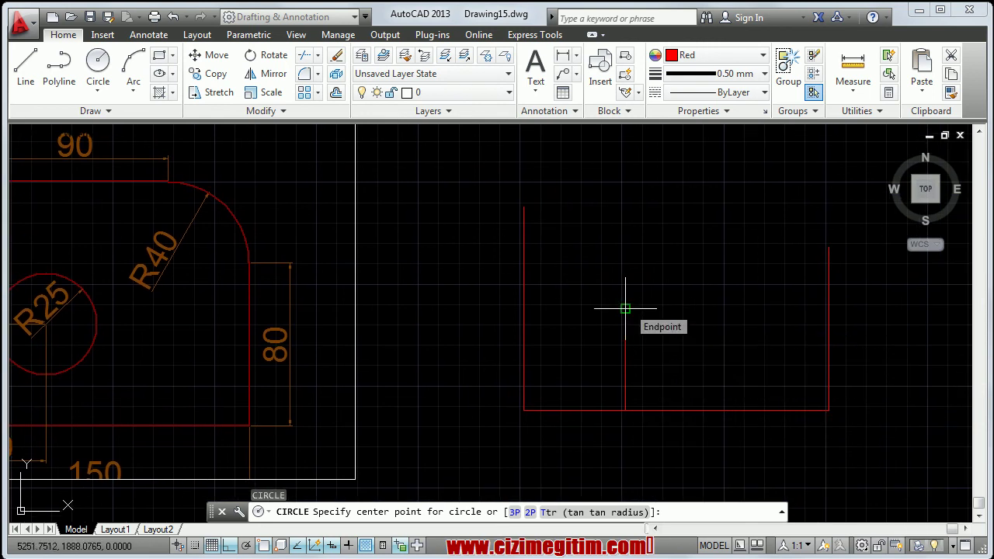
left_click(625, 308)
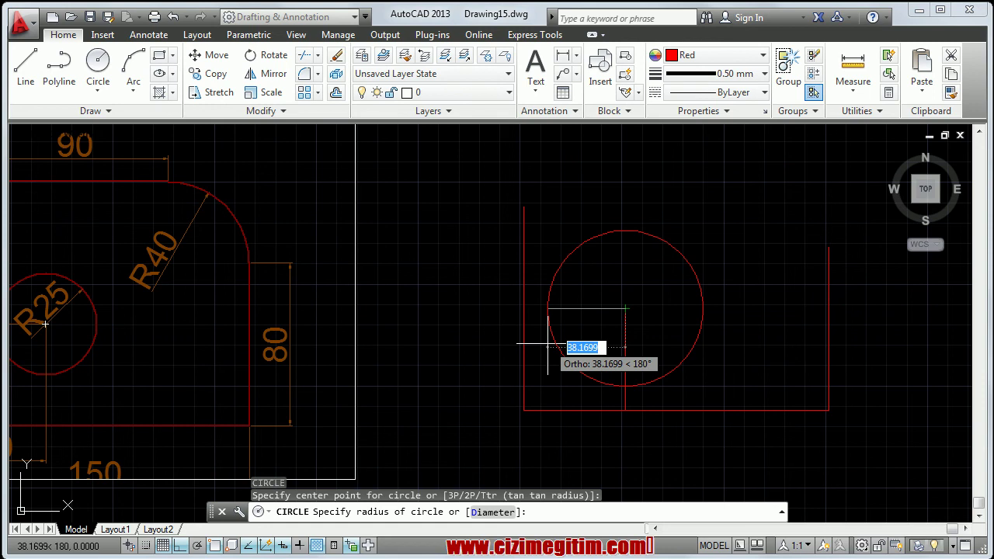
type("25")
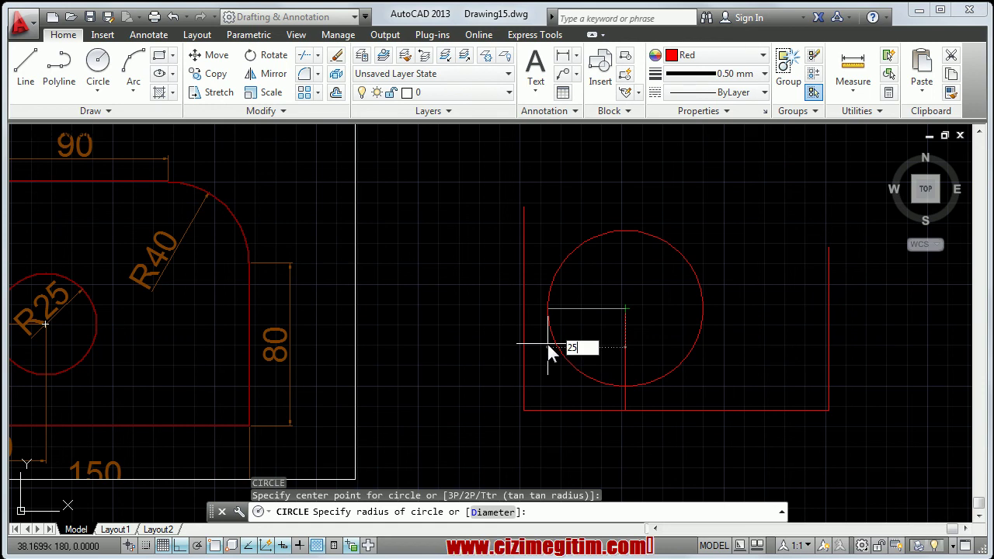
key("Return")
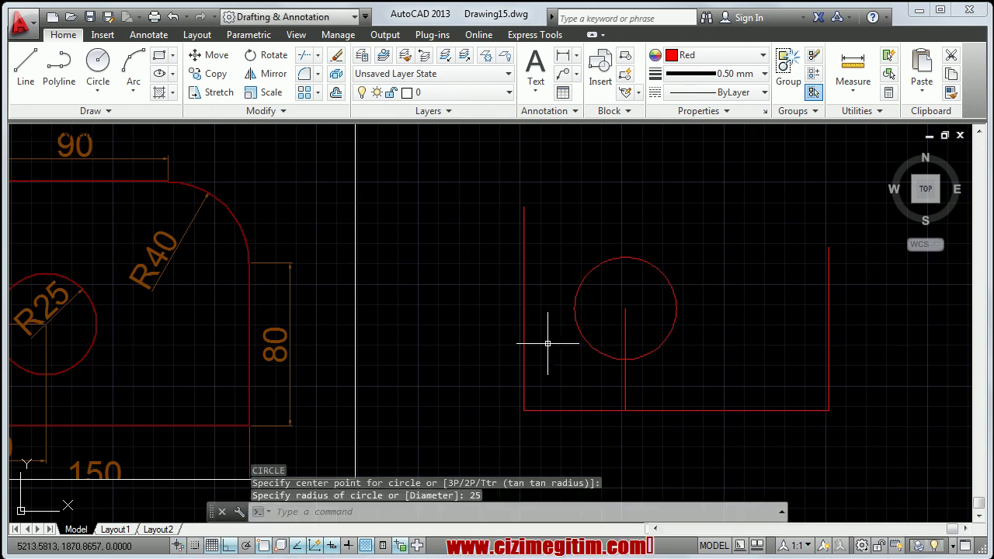
Step: Erase the 50-unit vertical helper line beneath the R25 circle
scroll(543, 371, "down", 1)
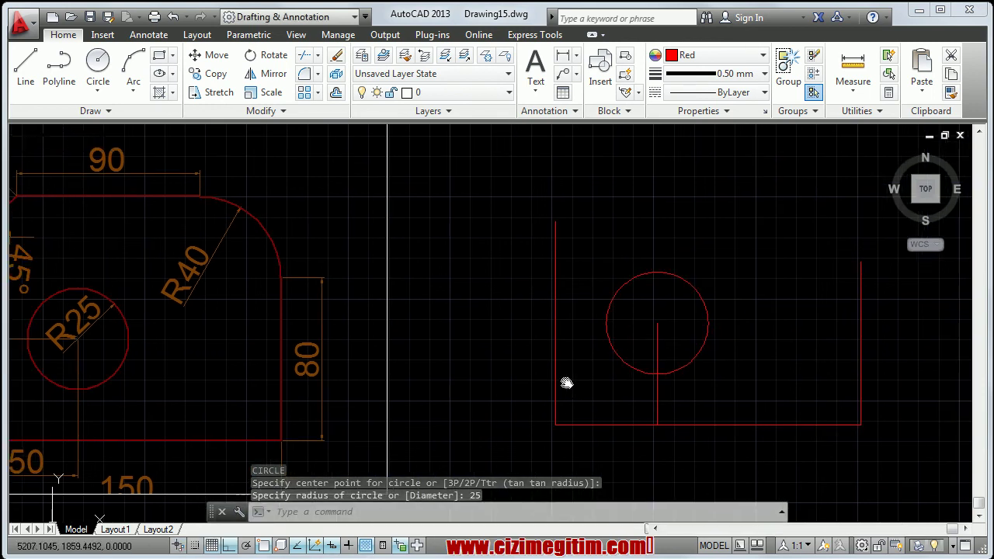
scroll(589, 376, "up", 1)
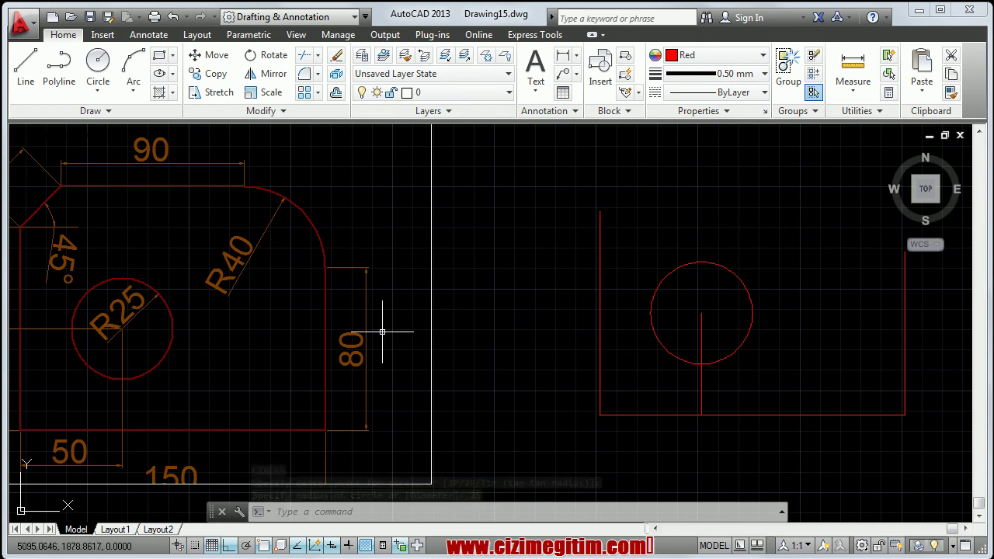
left_click(725, 387)
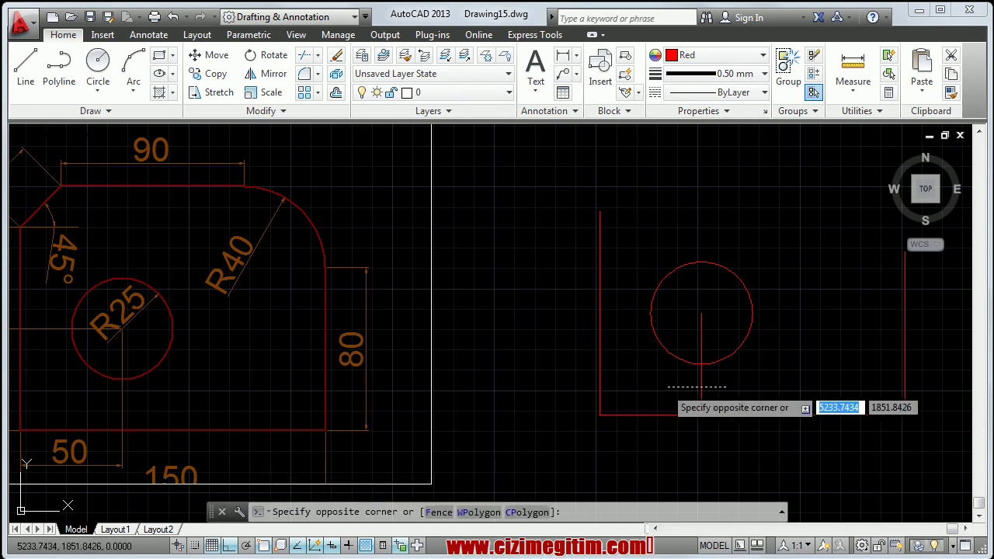
left_click(664, 376)
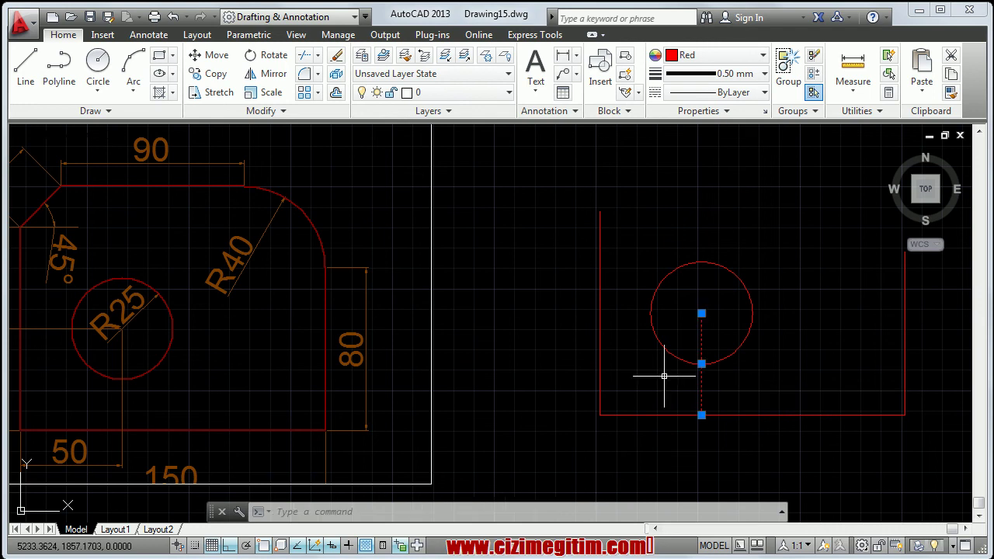
key("Delete")
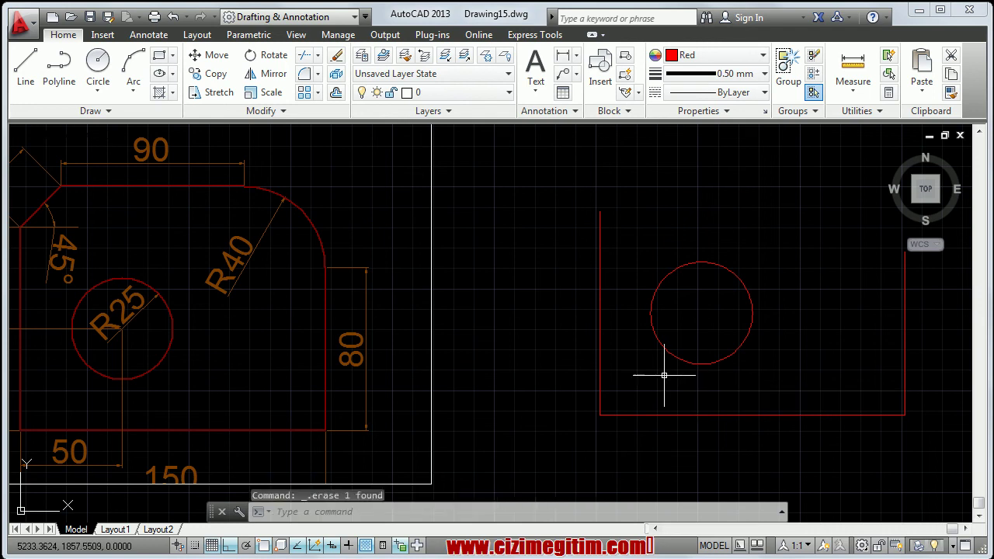
Step: Erase the redundant left segment of the outline's bottom edge and recentre the view
left_click(573, 392)
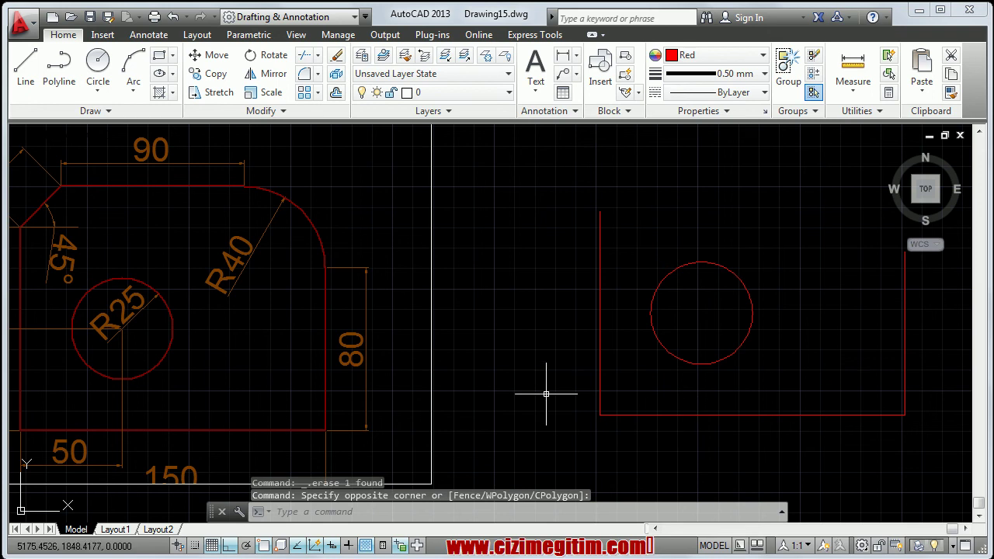
left_click_drag(546, 395, 792, 430)
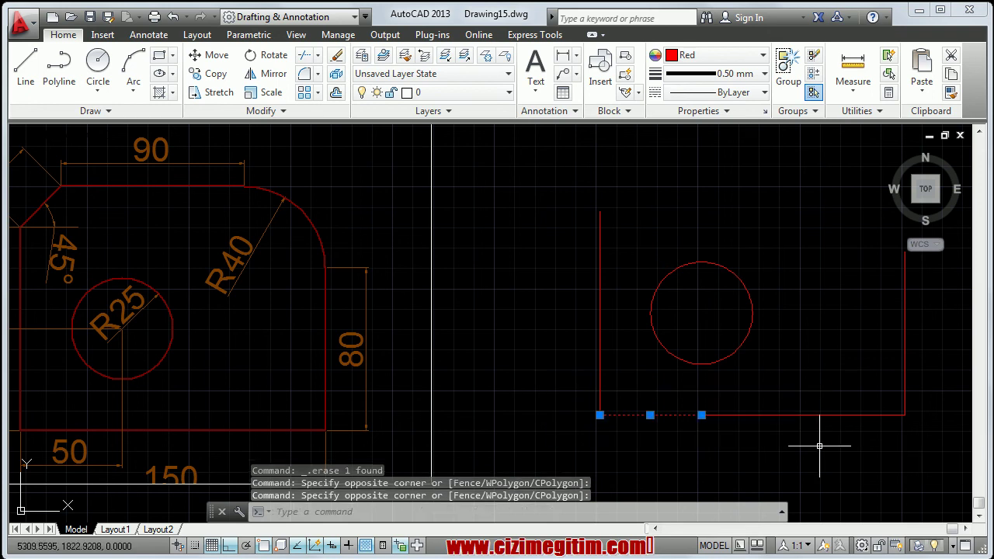
left_click(561, 377)
left_click(767, 470)
key("Delete")
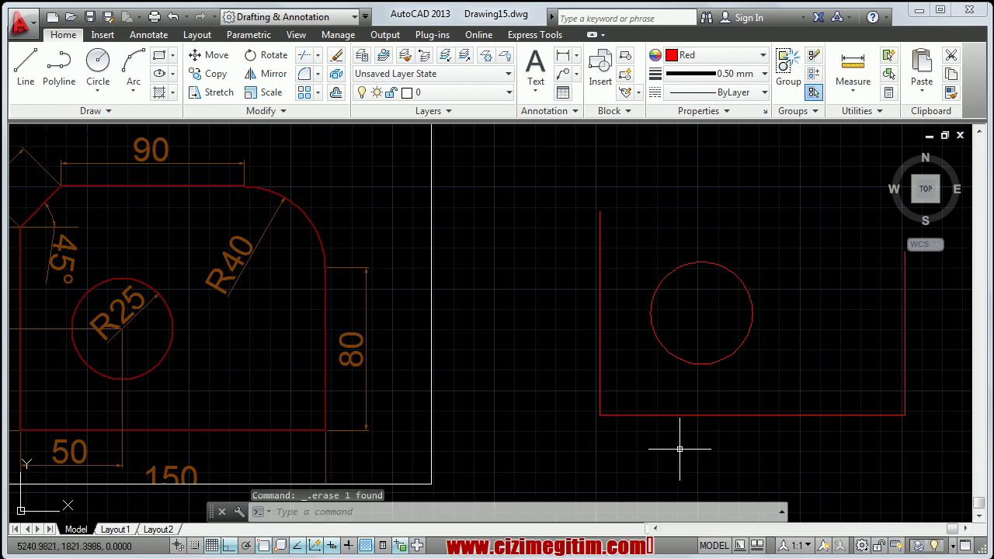
middle_click_drag(695, 369, 697, 376)
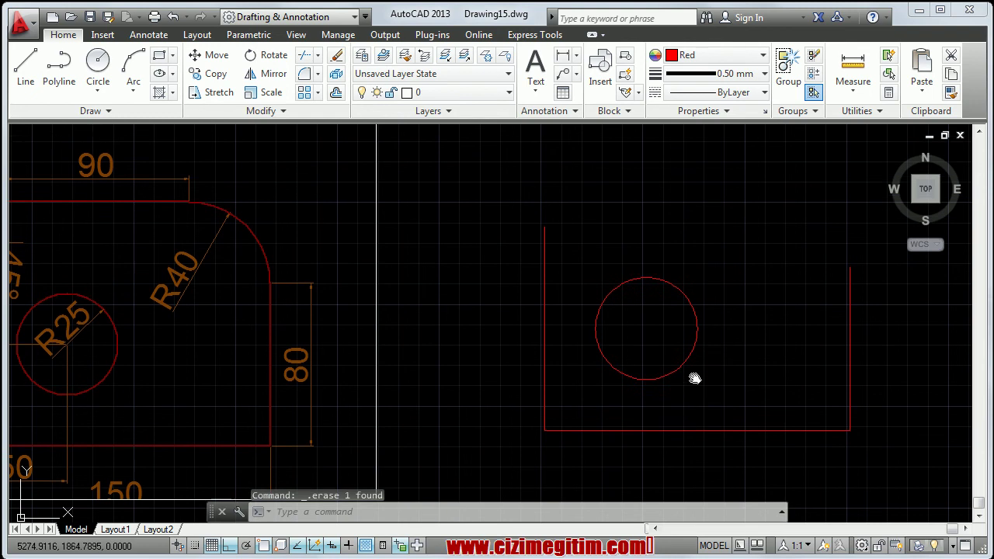
middle_click_drag(597, 384, 594, 399)
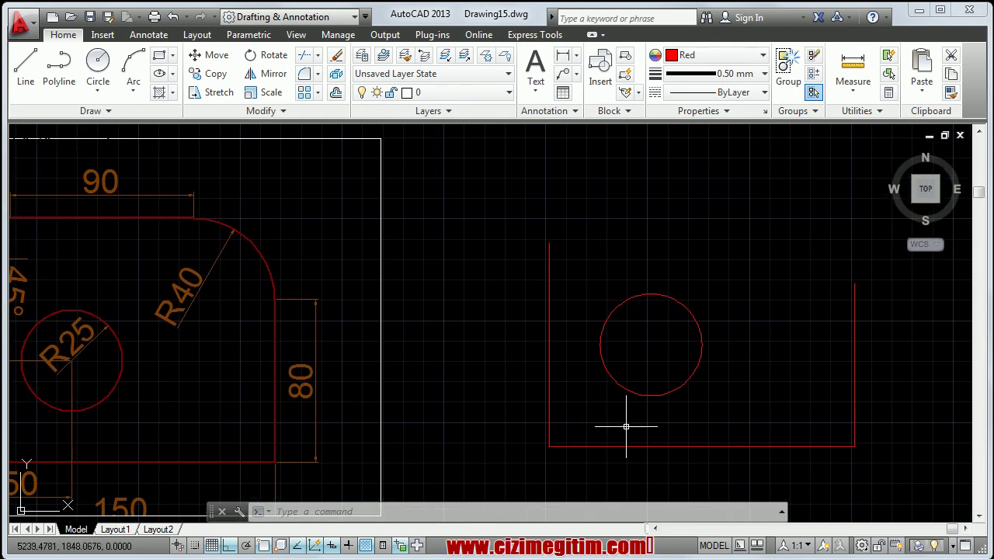
middle_click_drag(583, 418, 625, 406)
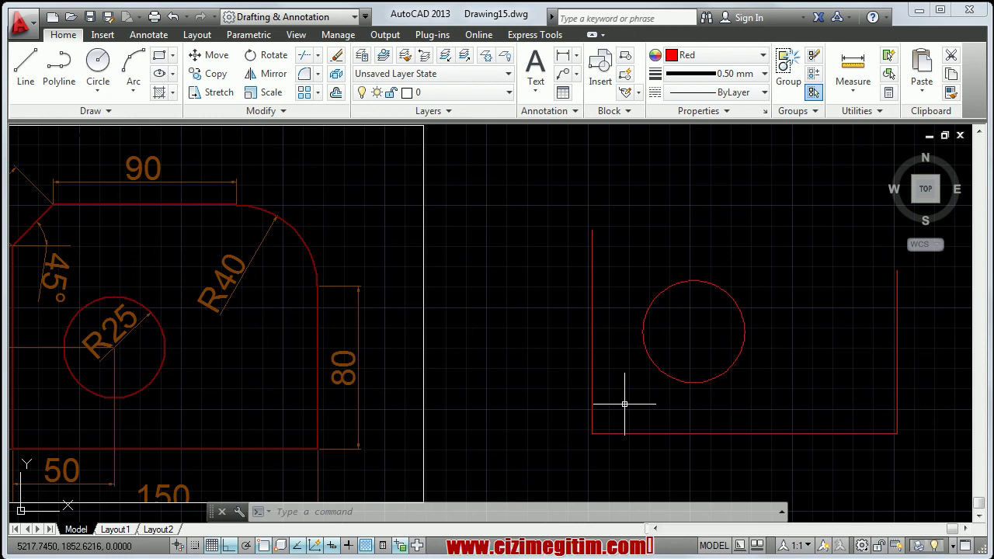